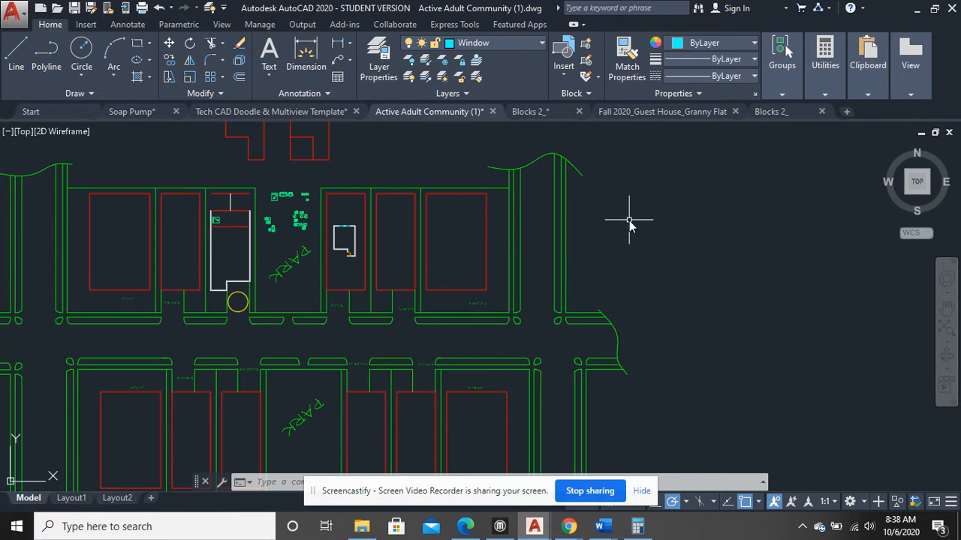
Look over the neighborhood plans in the Active Adult Community drawing and the block library in the Blocks 2_ drawing.
scroll(629, 223, down, 4)
middle_drag(628, 215, 573, 229)
scroll(541, 293, up, 2)
scroll(538, 284, down, 4)
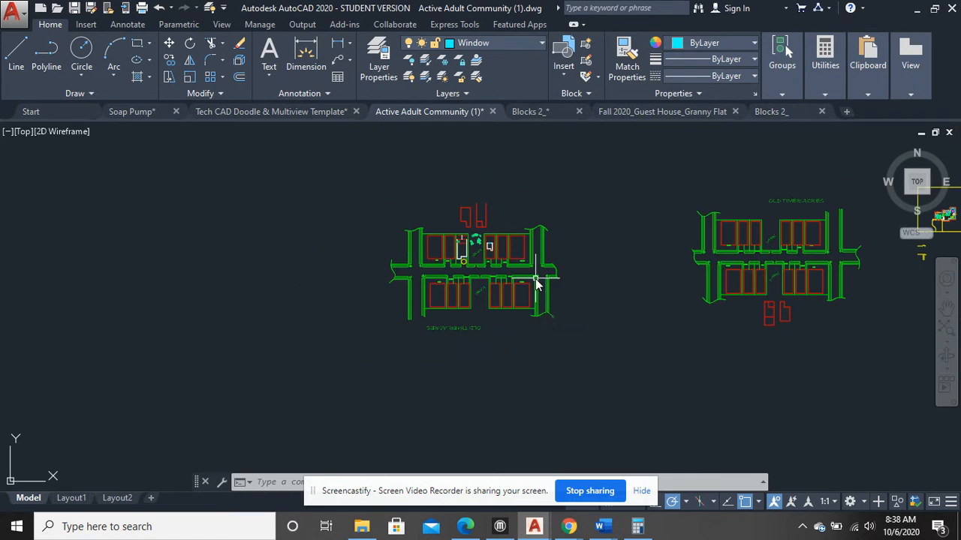
click(541, 120)
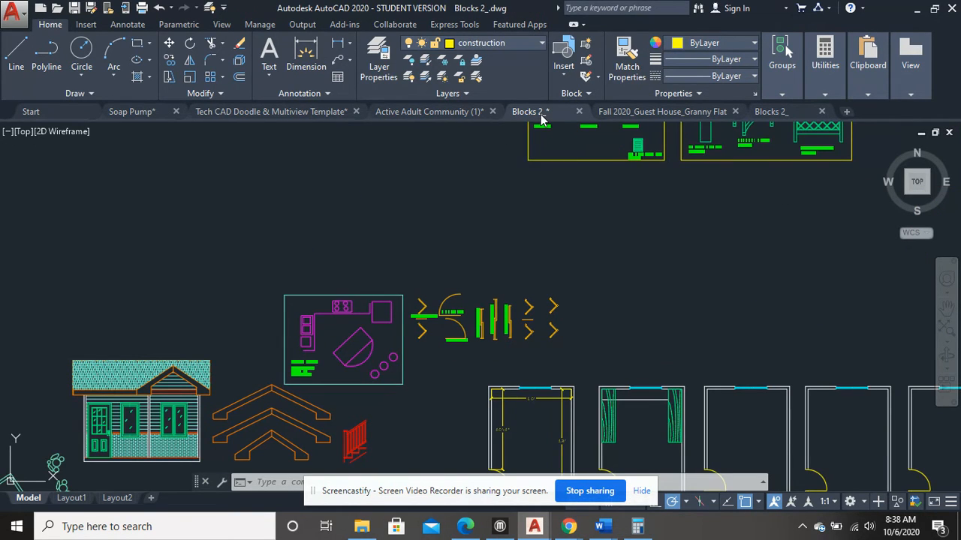
scroll(593, 169, down, 5)
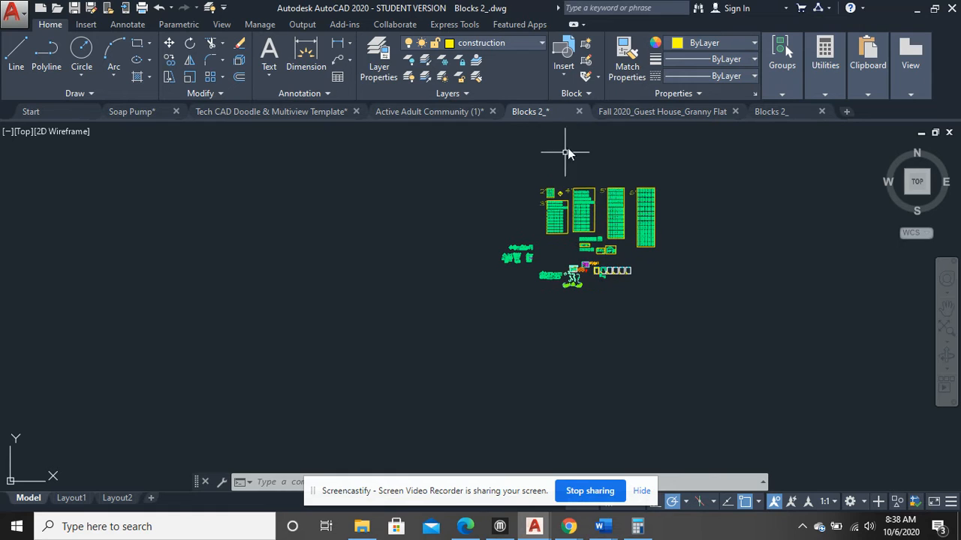
mouse_move(443, 114)
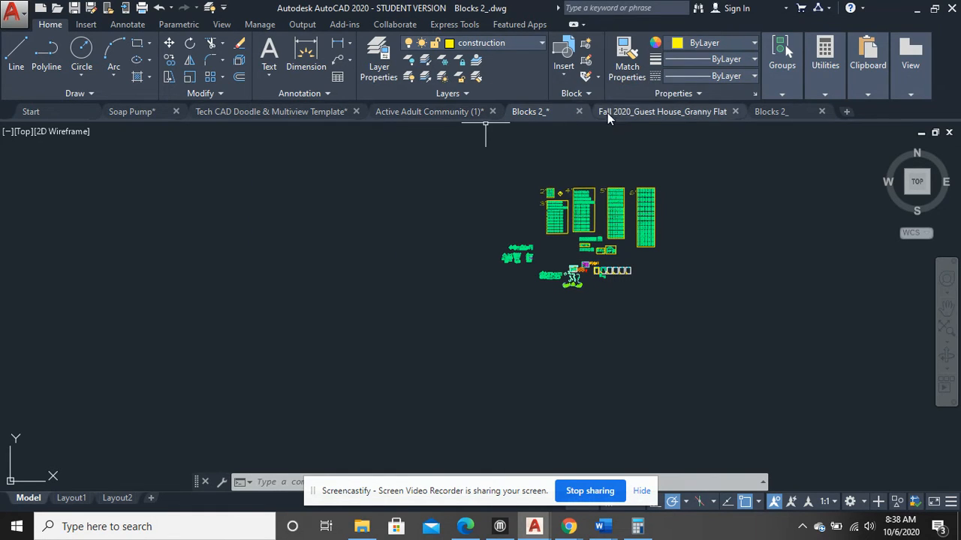
Examine the site plan in the Fall 2020_Guest House_Granny Flat drawing and review its list of layers.
click(620, 113)
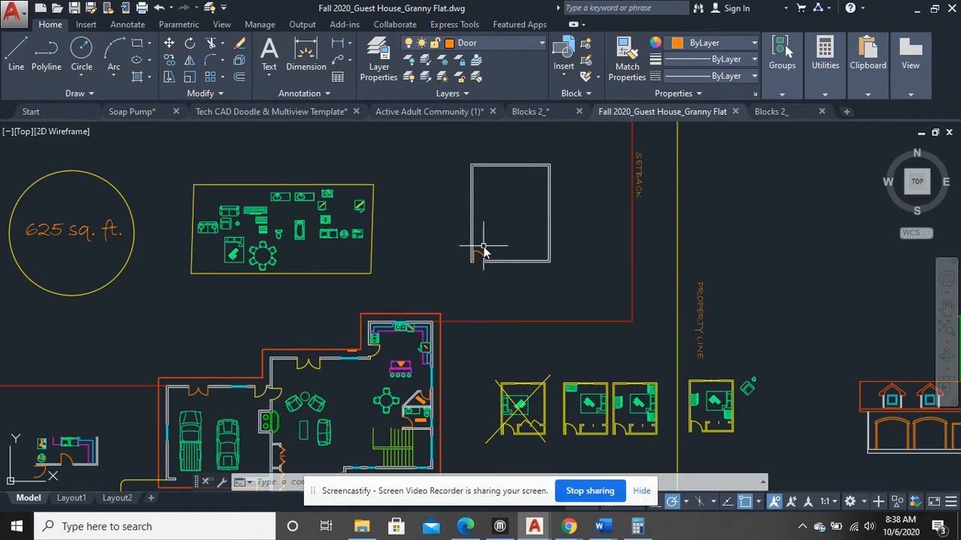
scroll(477, 247, down, 4)
scroll(478, 248, up, 3)
mouse_move(478, 247)
middle_down()
mouse_move(508, 241)
mouse_move(497, 236)
middle_up()
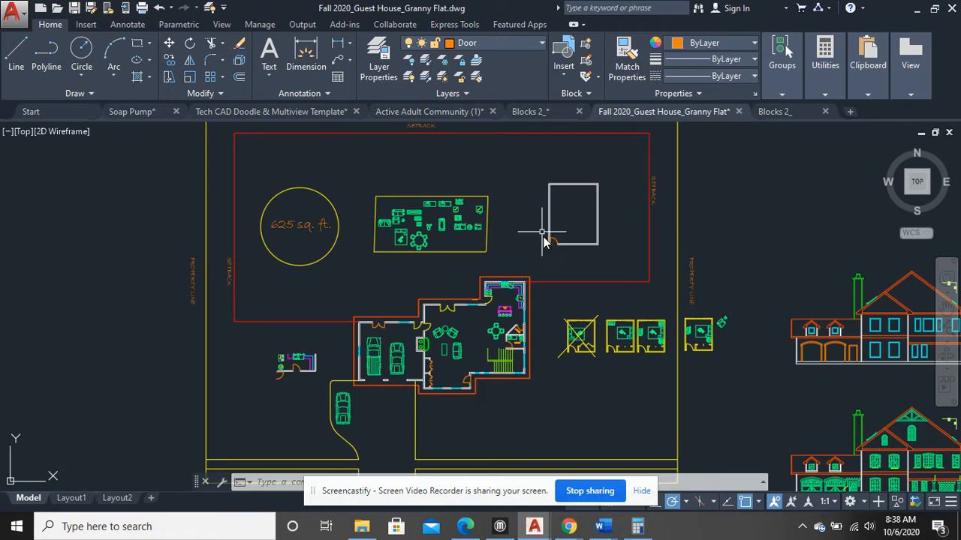
click(531, 45)
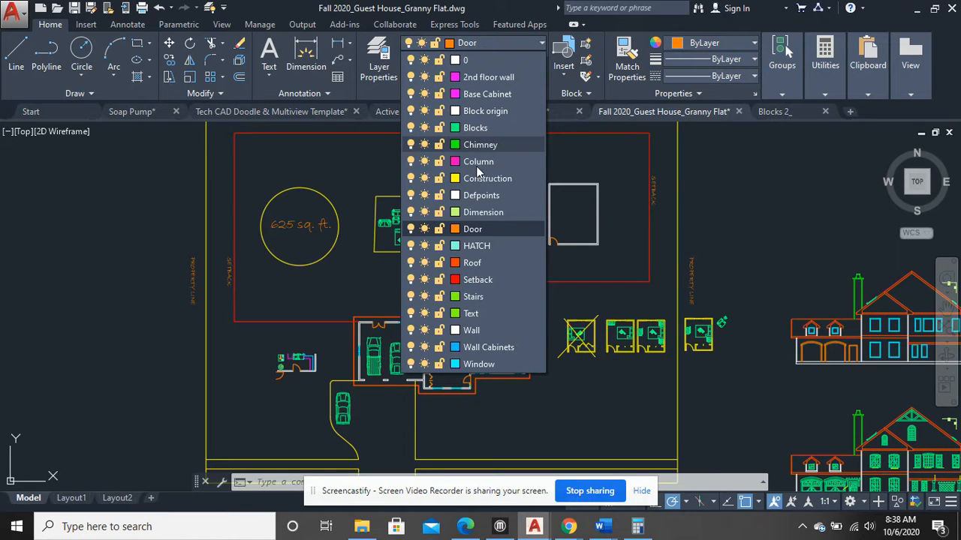
click(704, 173)
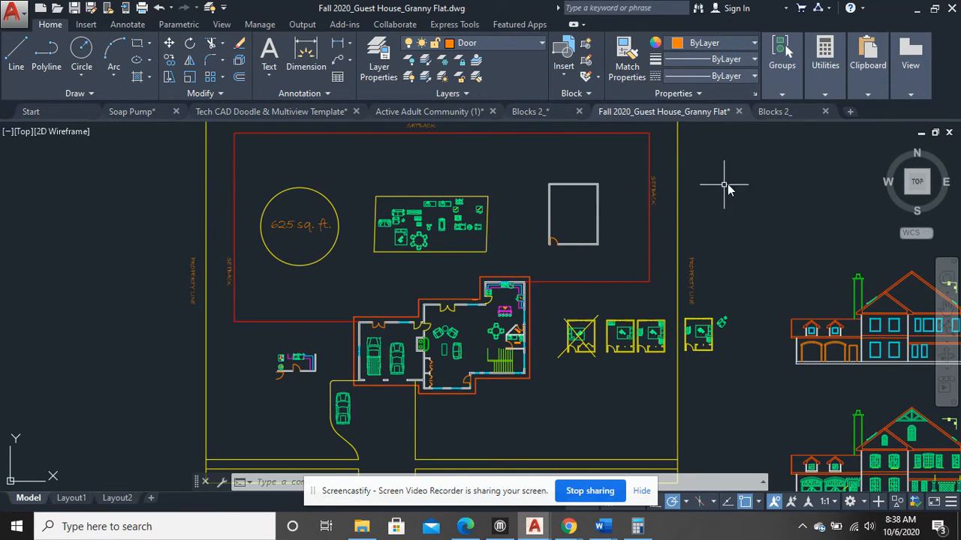
click(850, 112)
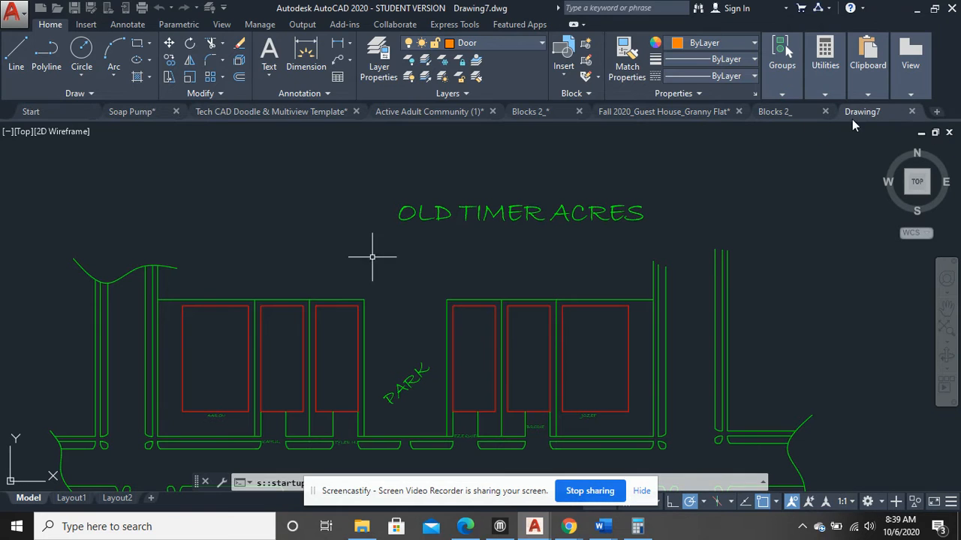
click(912, 111)
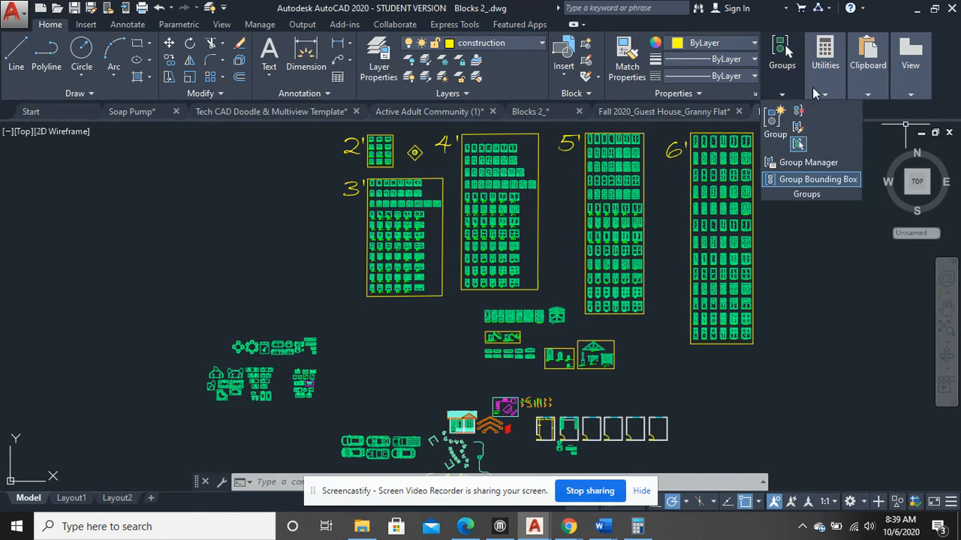
mouse_move(841, 113)
click(792, 304)
click(839, 163)
click(850, 113)
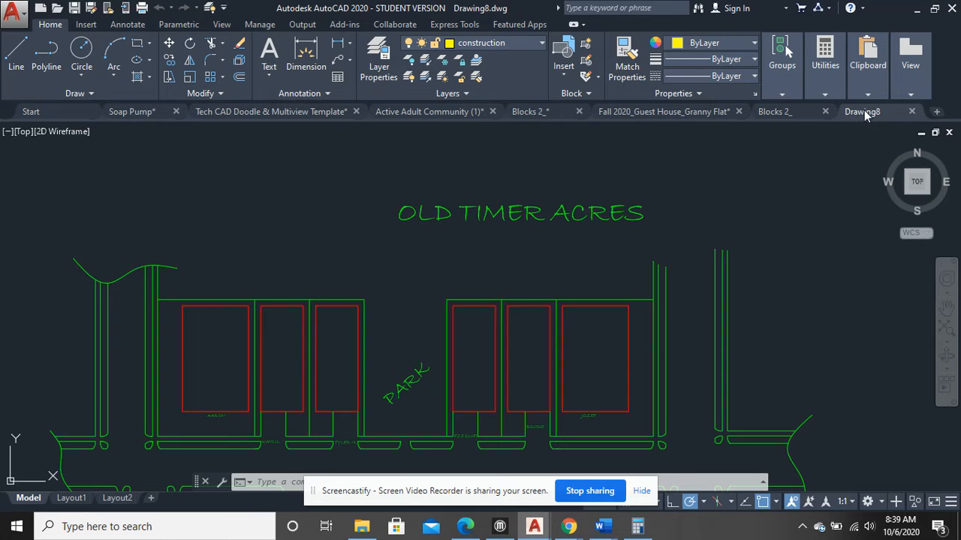
click(910, 112)
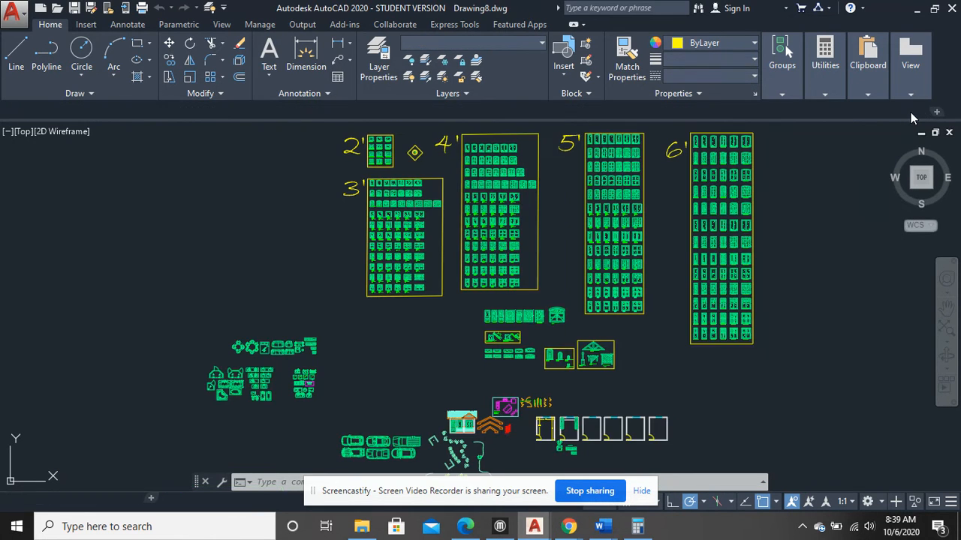
click(10, 20)
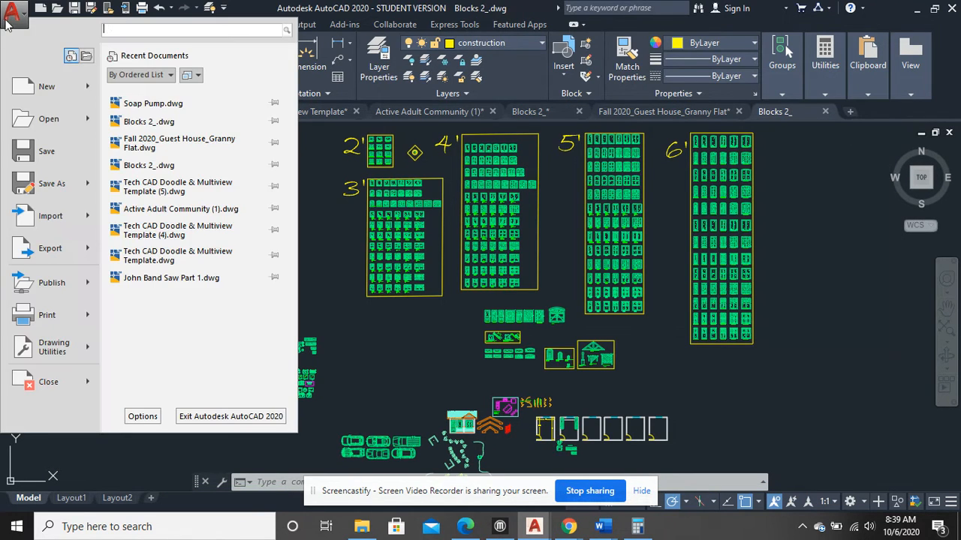
mouse_move(55, 102)
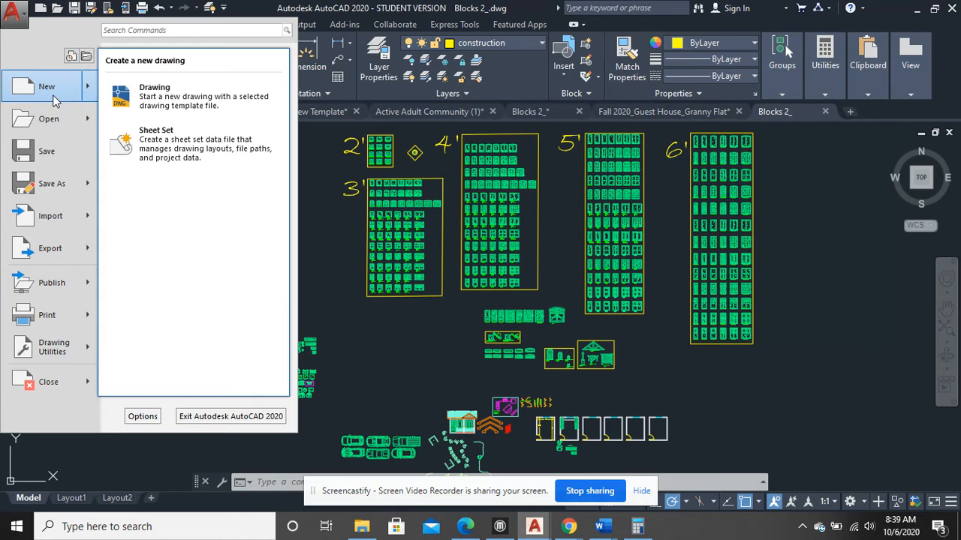
click(167, 98)
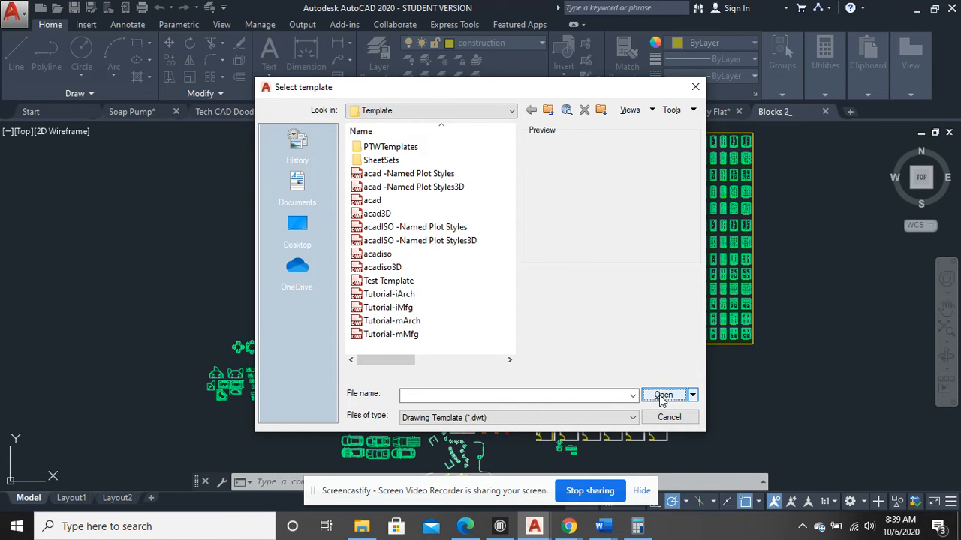
click(698, 91)
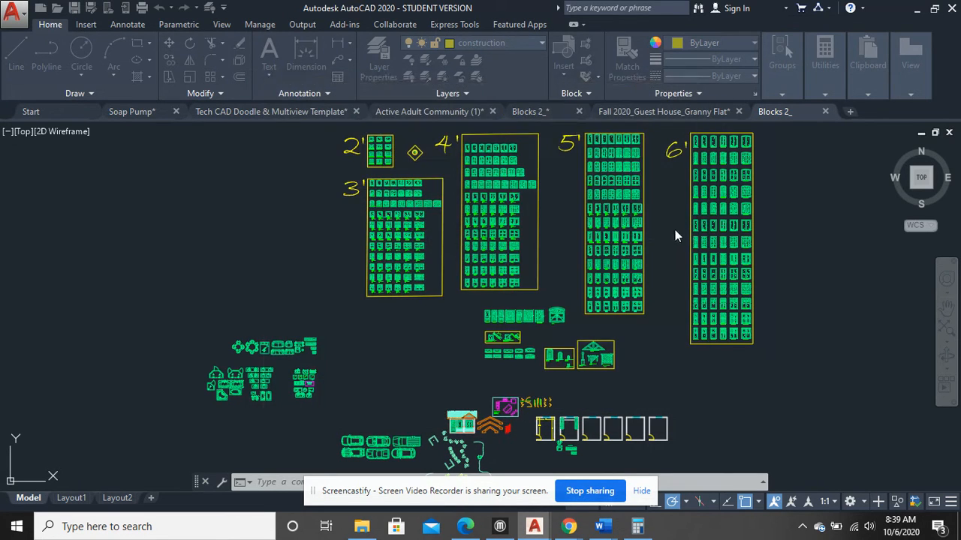
click(14, 9)
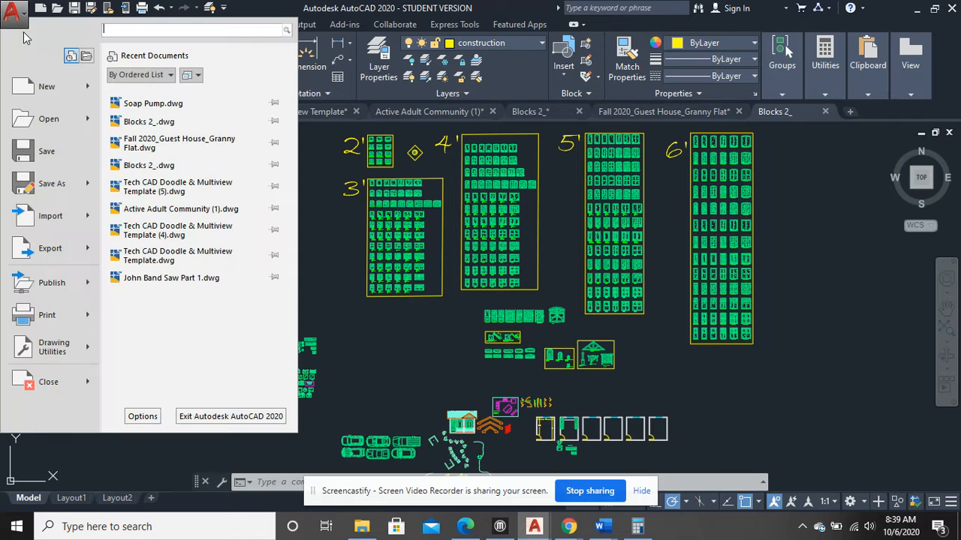
mouse_move(81, 128)
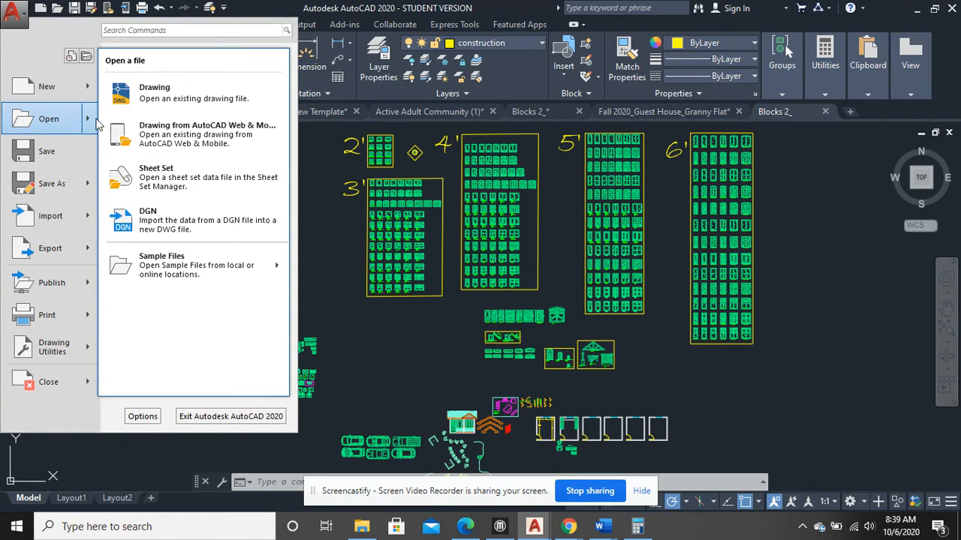
click(148, 99)
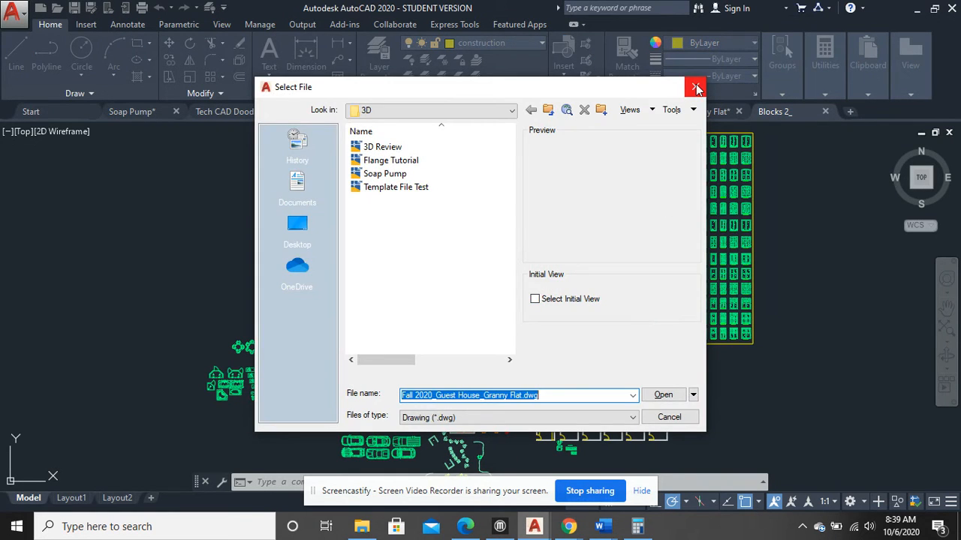
click(696, 87)
Create a new drawing from the acad template.
click(21, 14)
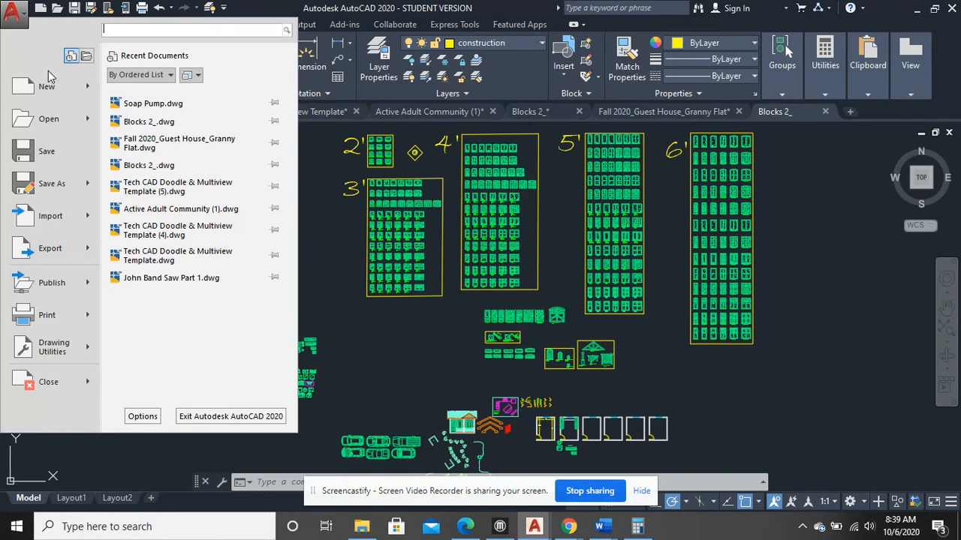
mouse_move(79, 83)
click(186, 157)
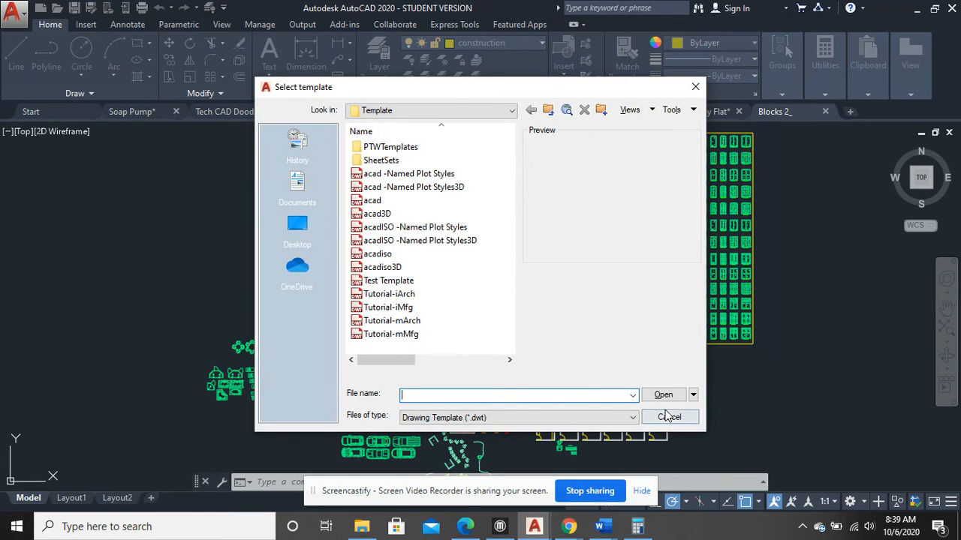
click(659, 398)
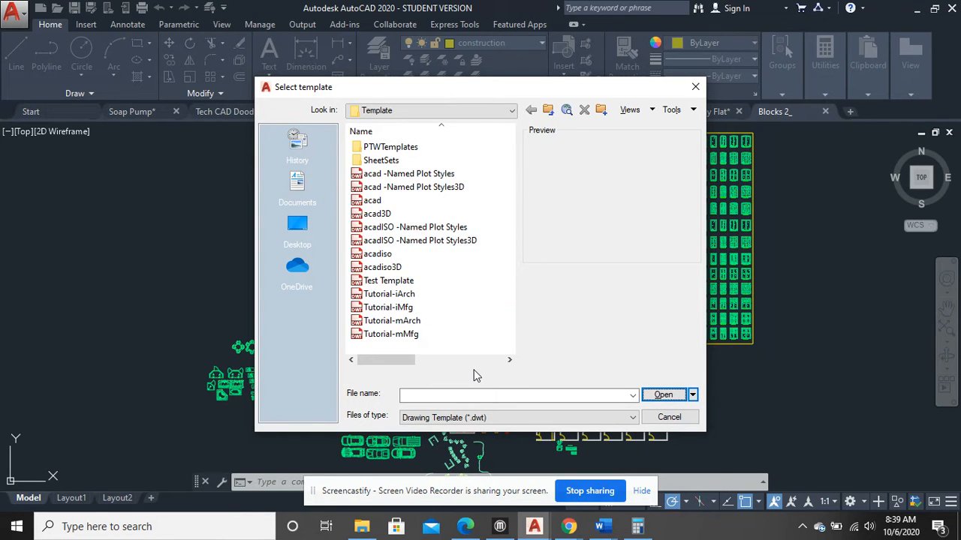
double_click(413, 204)
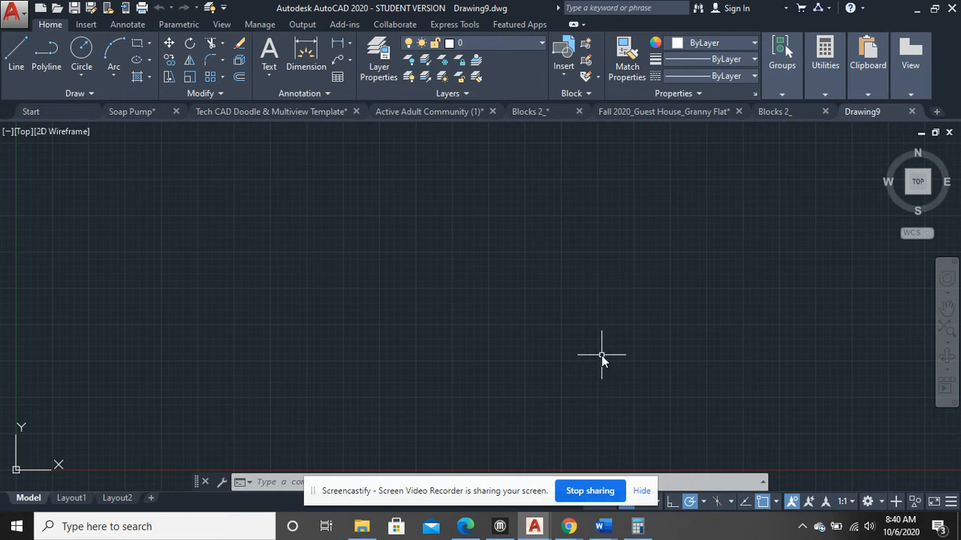
Set the drawing's length units to Architectural with a precision of 0'-0 1/2".
text(l)
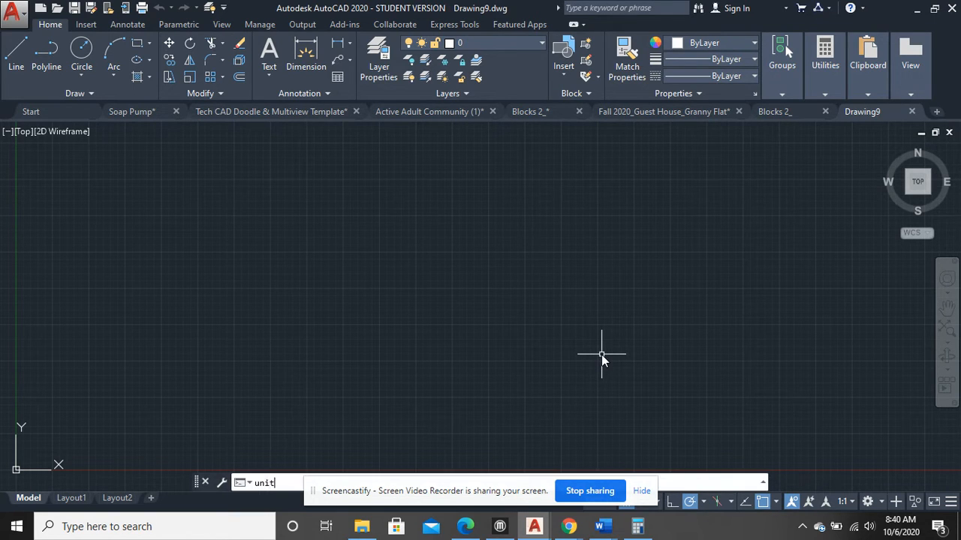
text(nits)
key(Return)
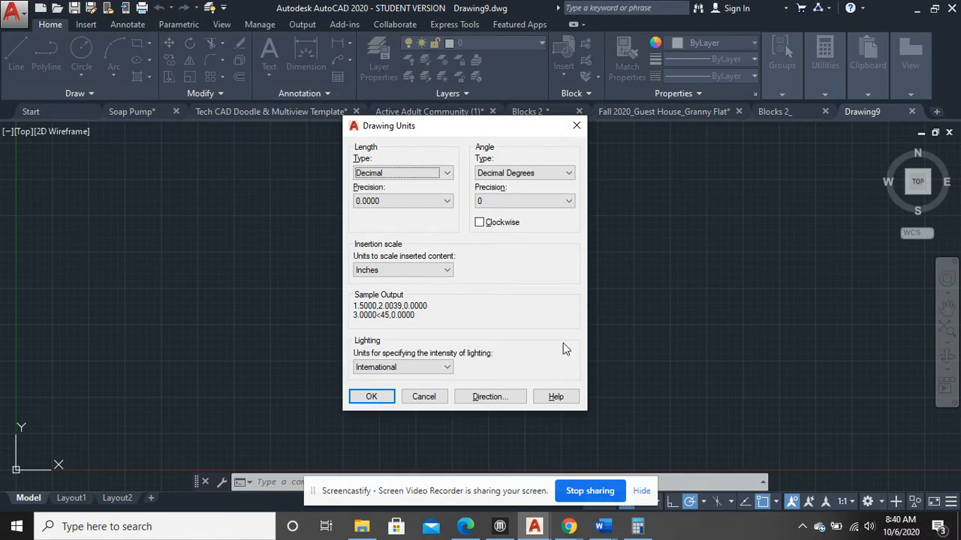
click(382, 174)
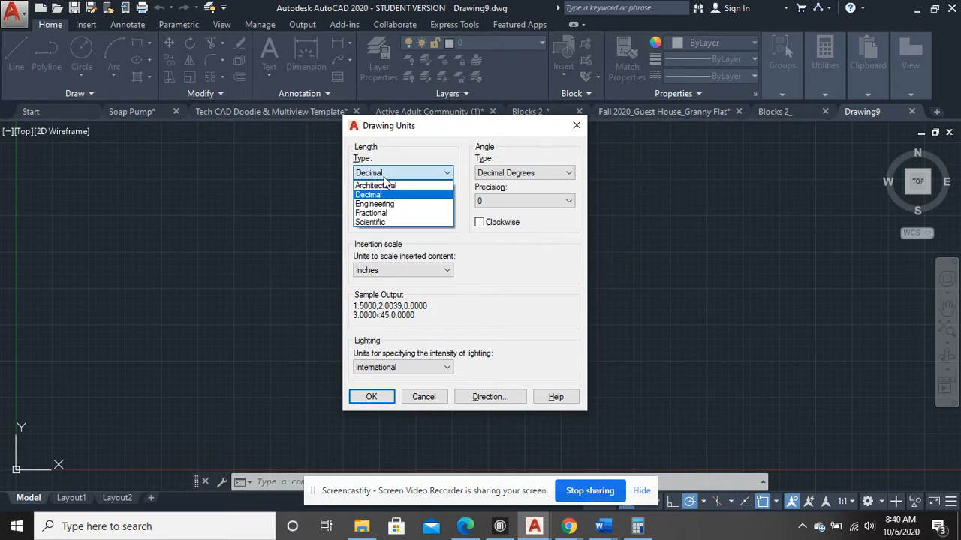
click(382, 186)
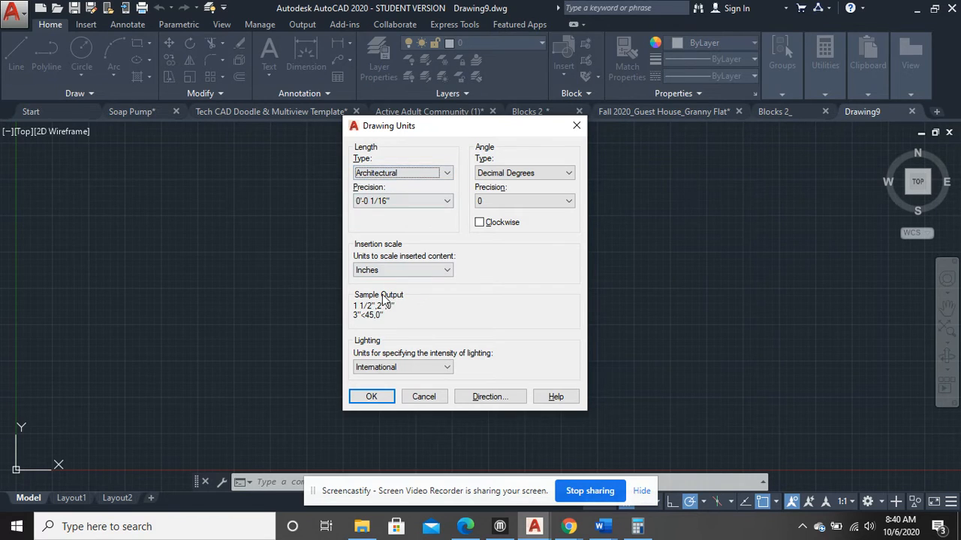
click(392, 203)
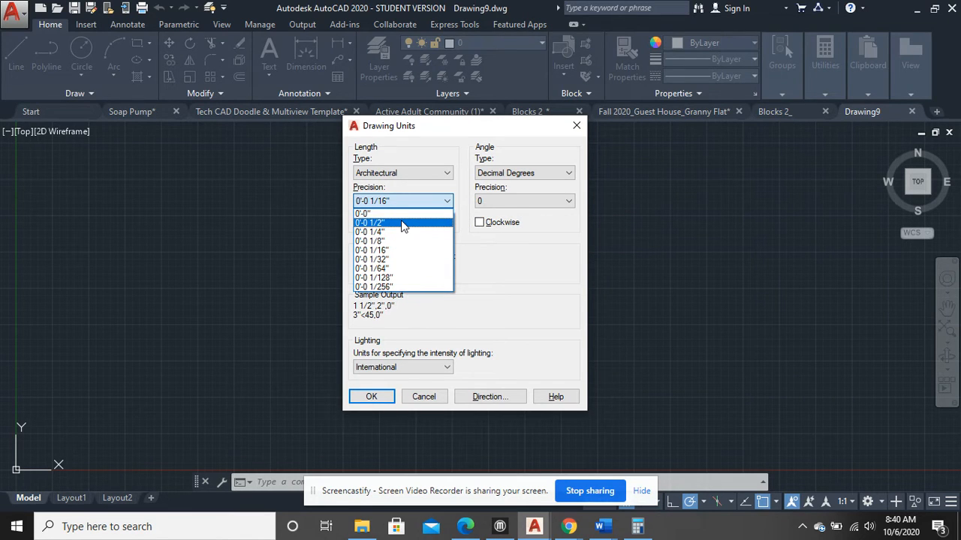
click(403, 223)
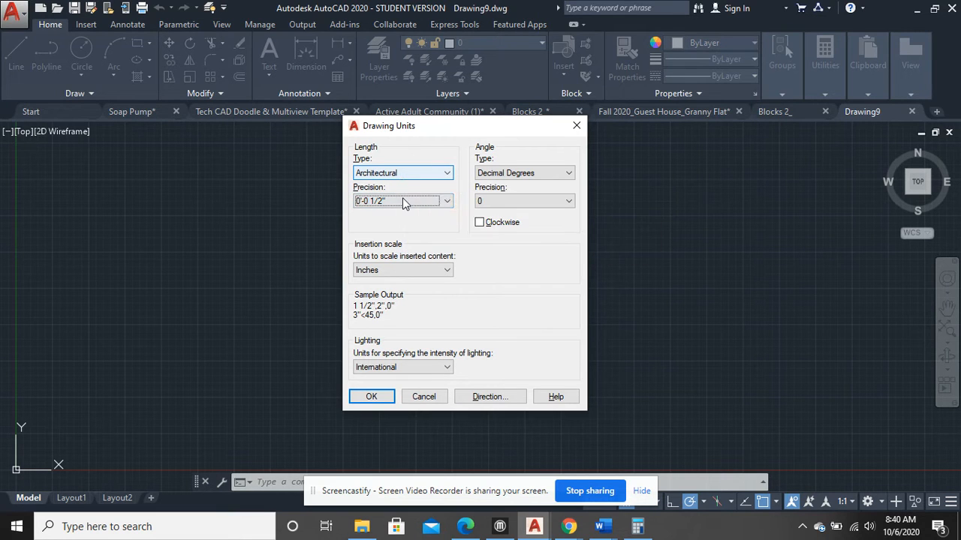
click(367, 397)
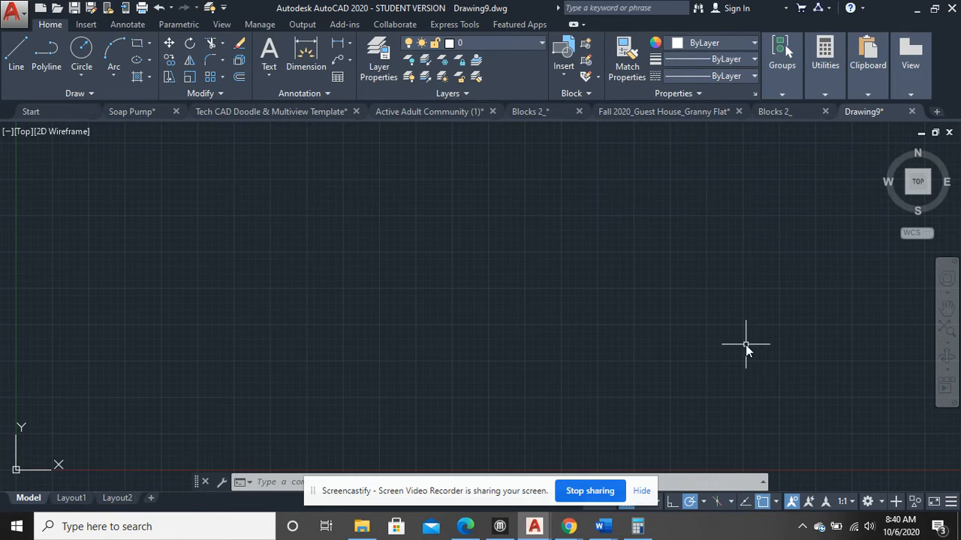
Turn off the grid display in the drafting settings.
shift+right_click(622, 259)
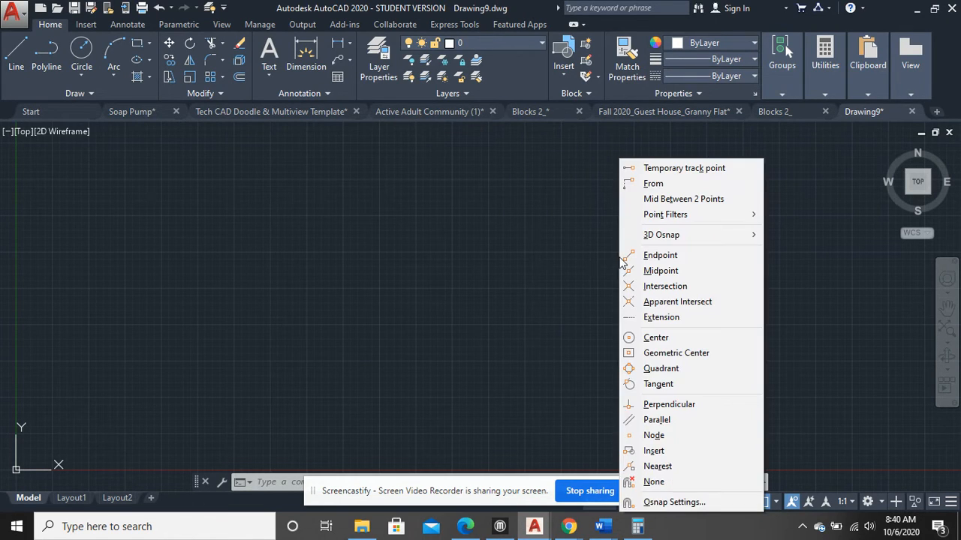
click(678, 502)
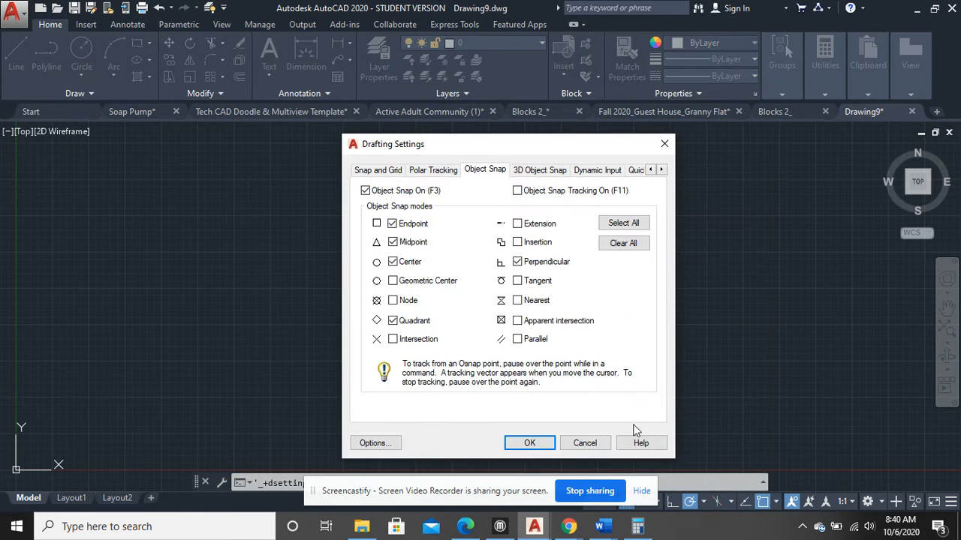
click(368, 170)
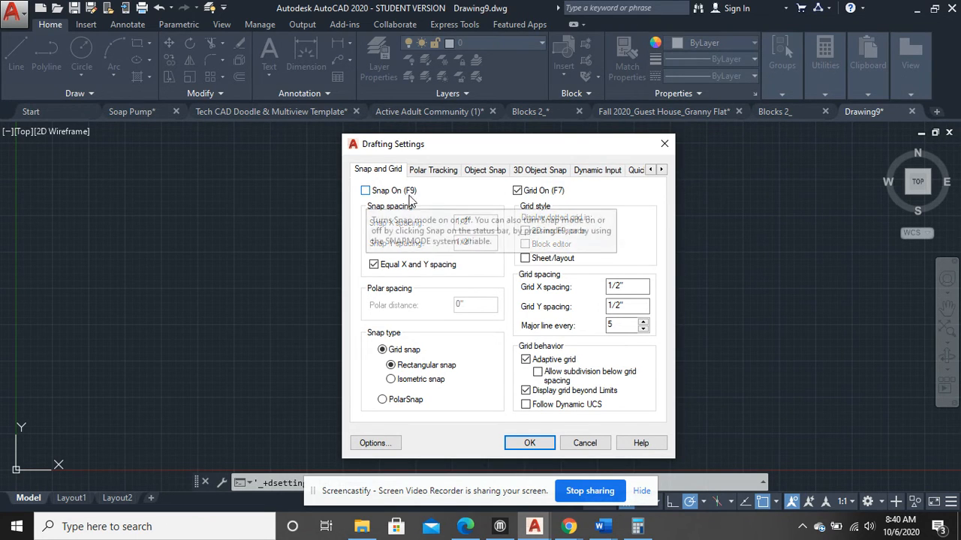
click(519, 195)
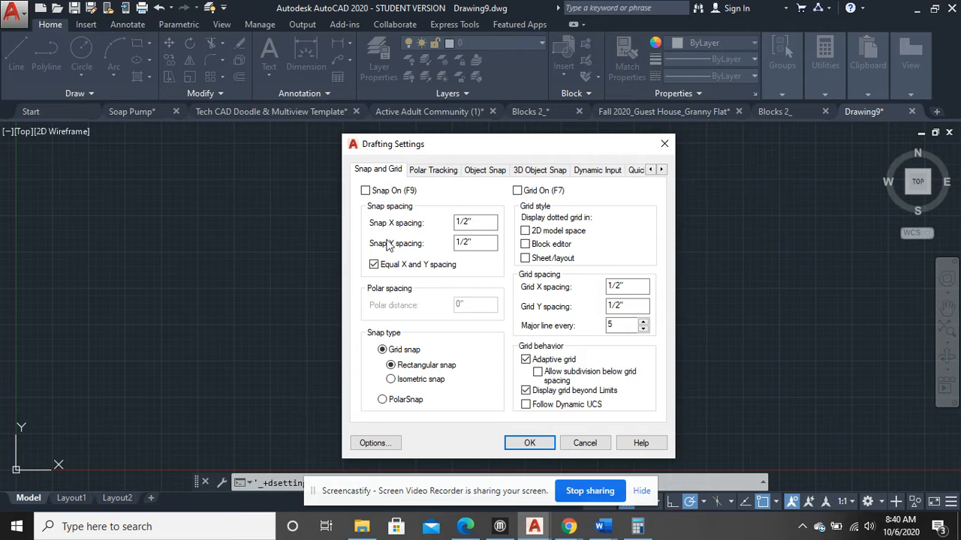
Review the polar tracking, object snap, 3D object snap and dynamic input settings, and accept the drafting settings.
click(441, 174)
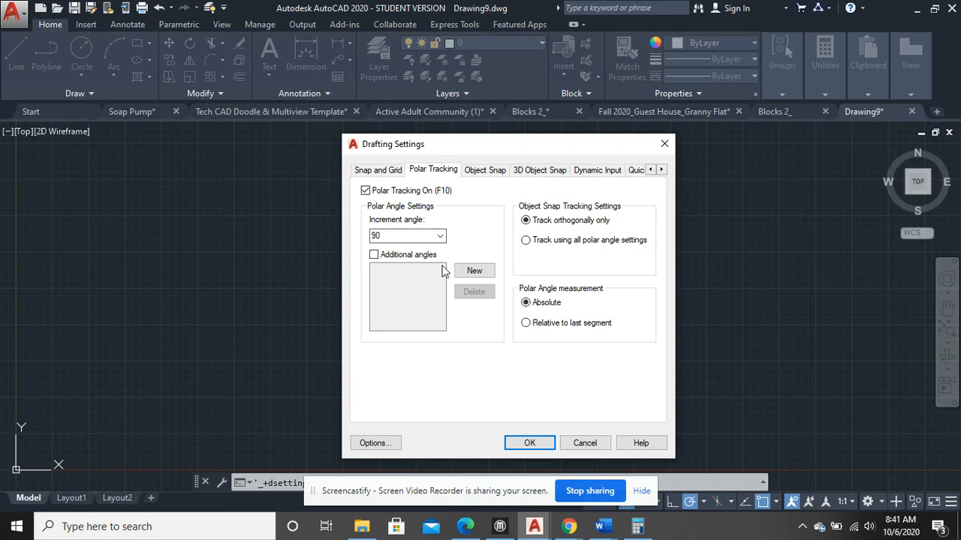
click(440, 237)
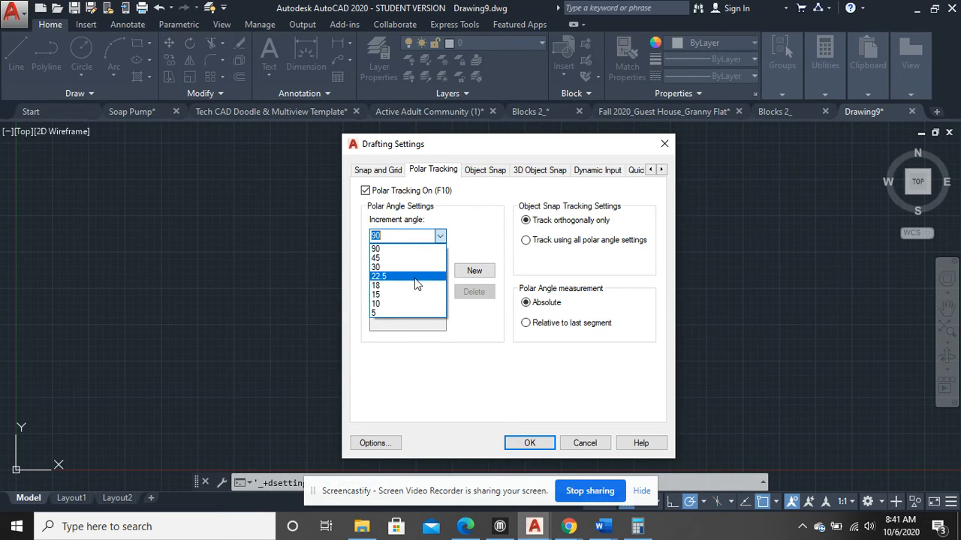
click(412, 237)
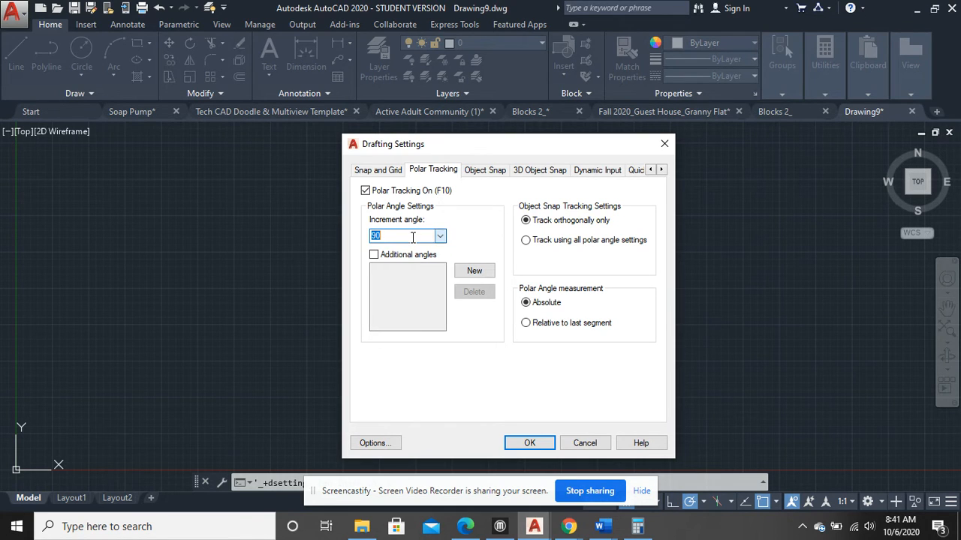
click(473, 172)
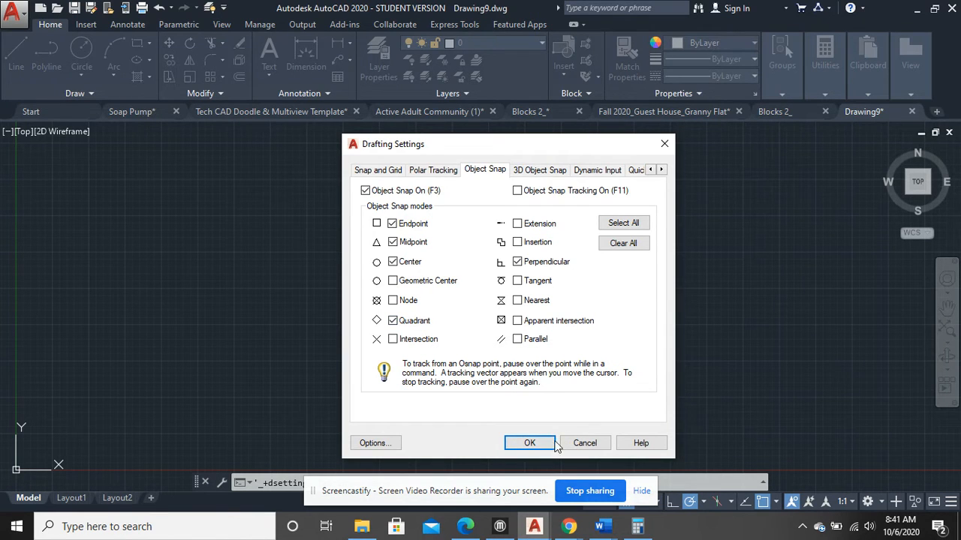
click(555, 173)
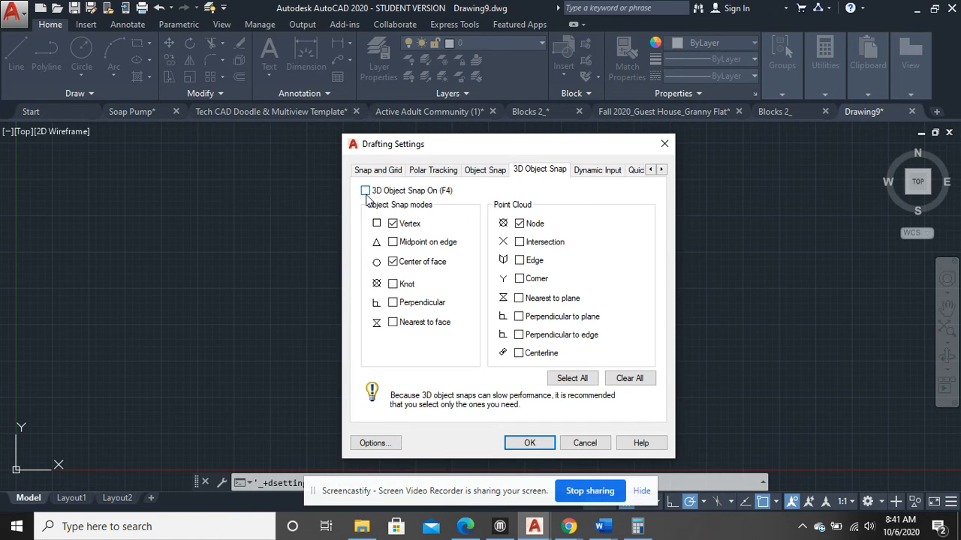
click(592, 171)
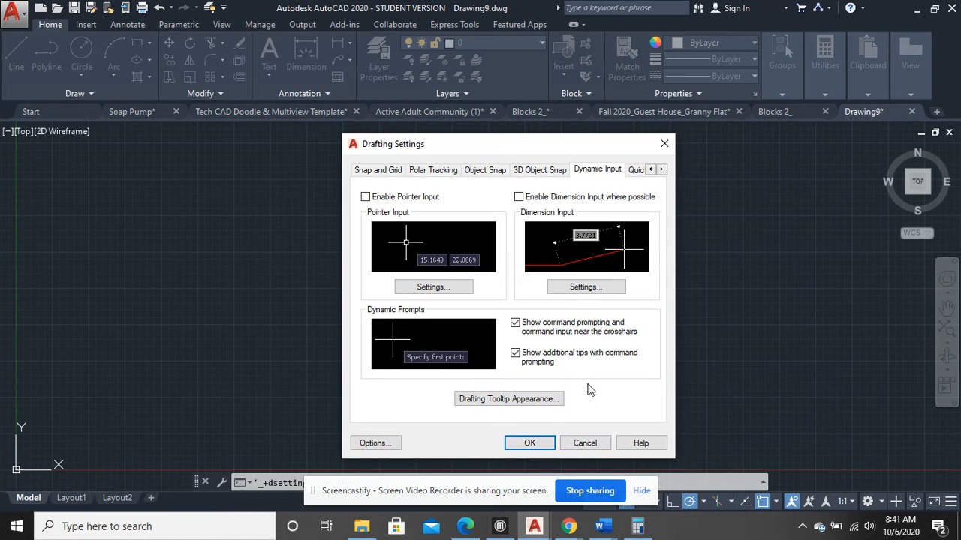
click(530, 443)
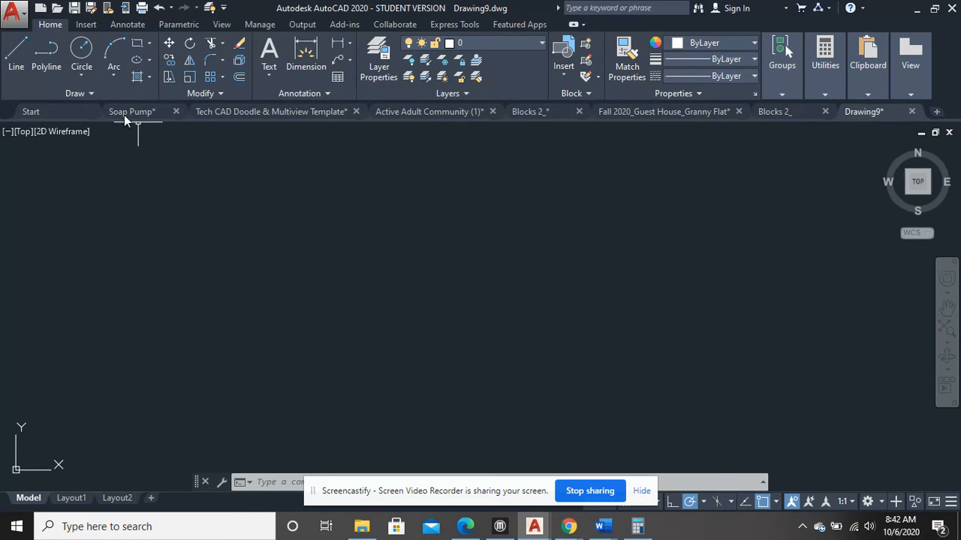
click(17, 54)
click(322, 250)
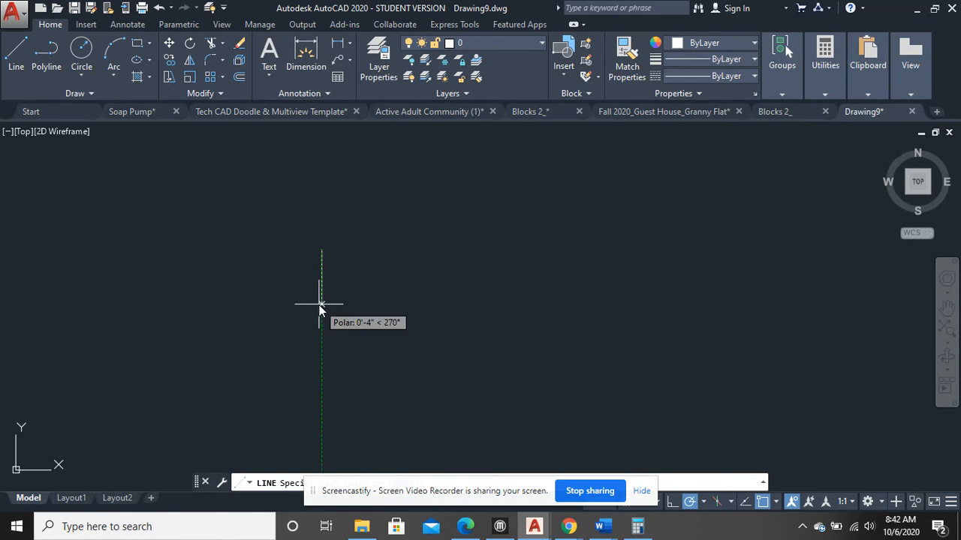
key(Escape)
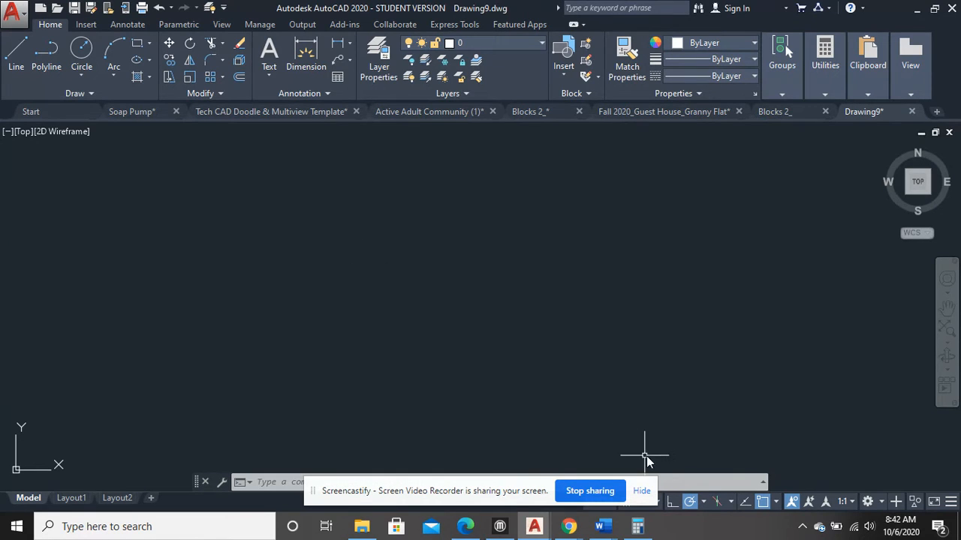
Turn on ortho mode and draw a stepped chain of four alternating horizontal and vertical lines, the first about 1'-1 1/2" long.
click(672, 504)
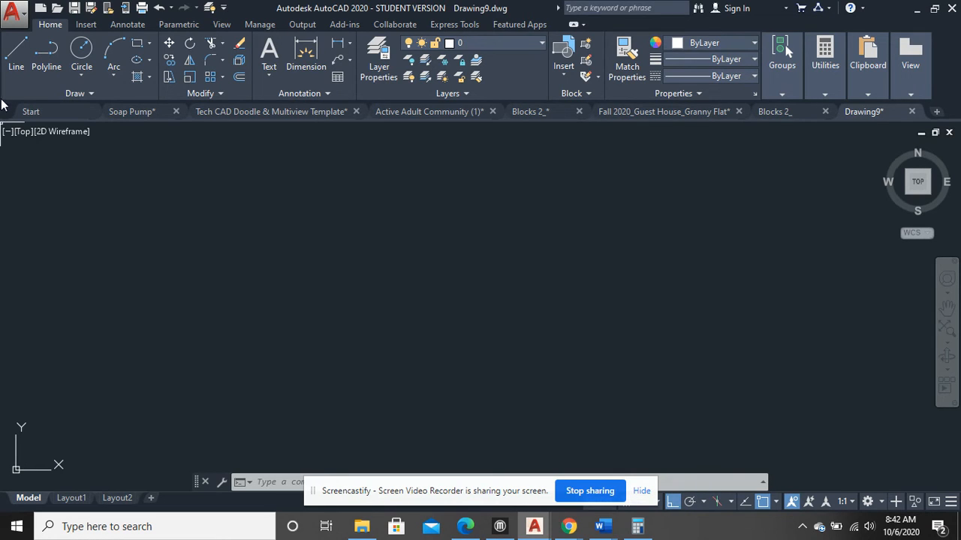
click(15, 56)
click(220, 221)
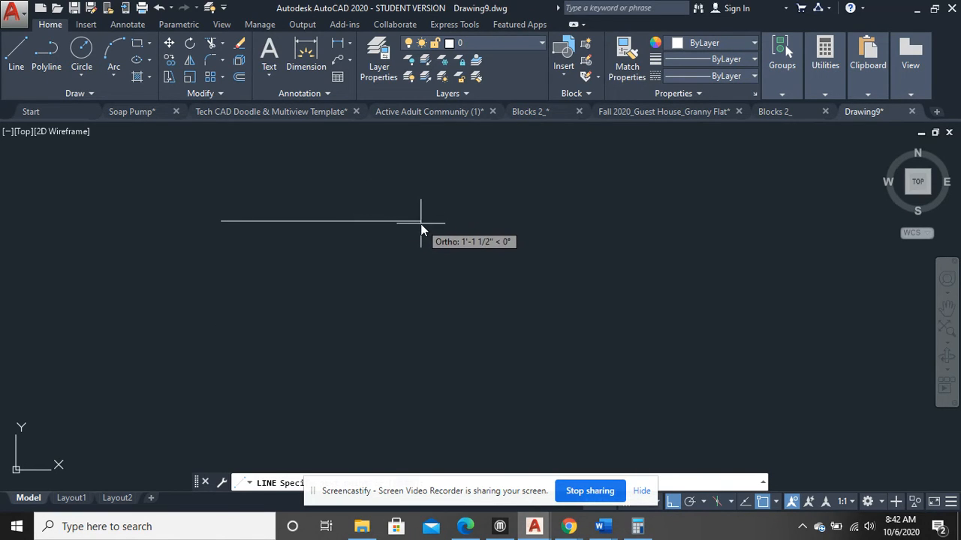
click(418, 222)
click(418, 287)
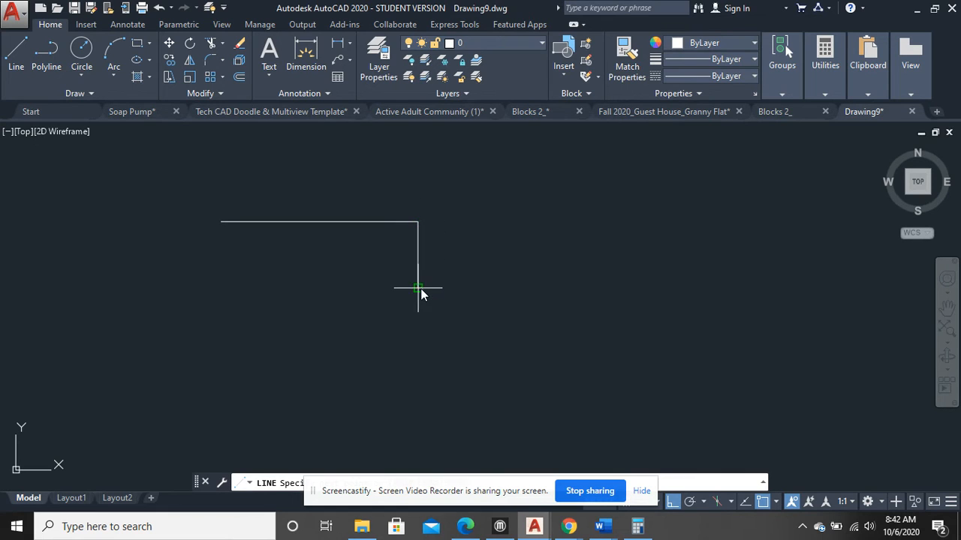
click(477, 288)
click(477, 339)
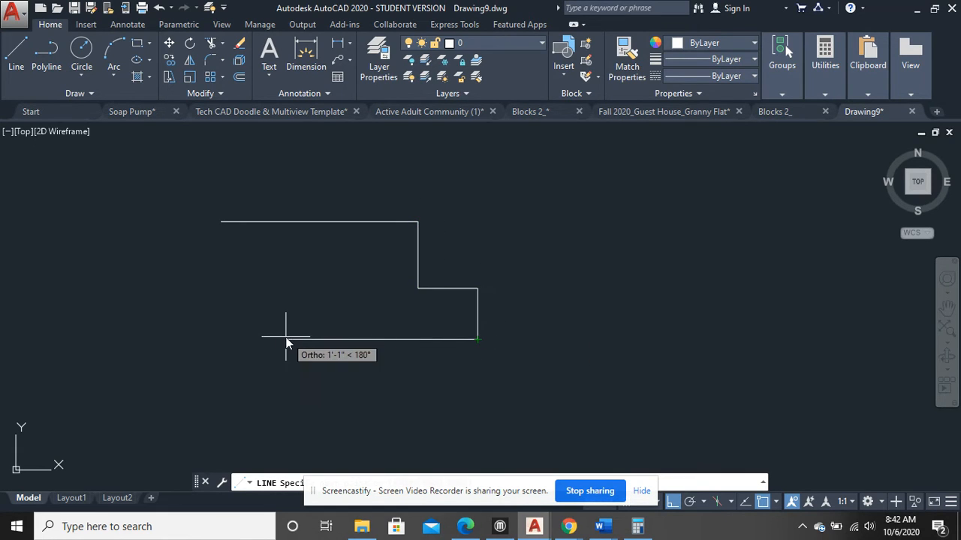
key(Escape)
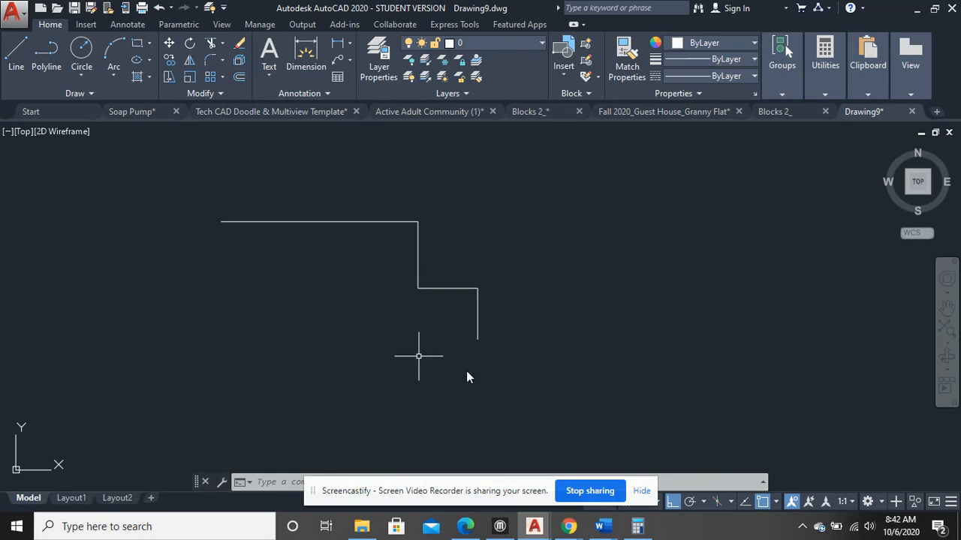
Erase the four stepped lines and switch from ortho mode back to polar tracking.
click(529, 378)
click(367, 216)
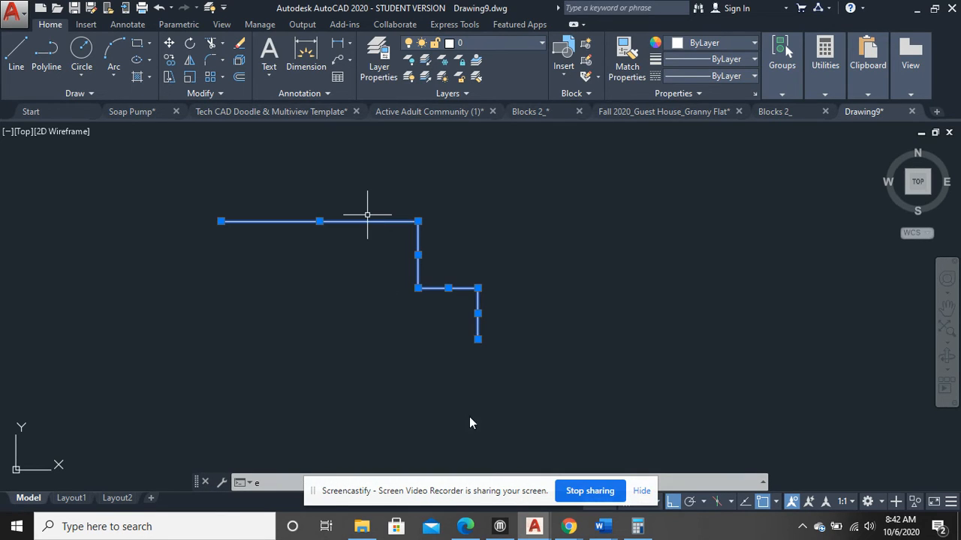
key(Delete)
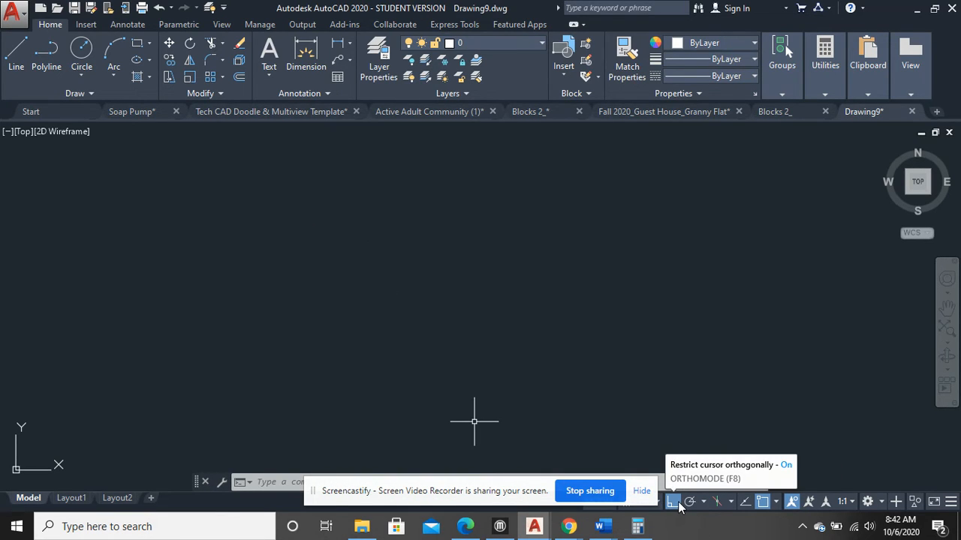
click(689, 502)
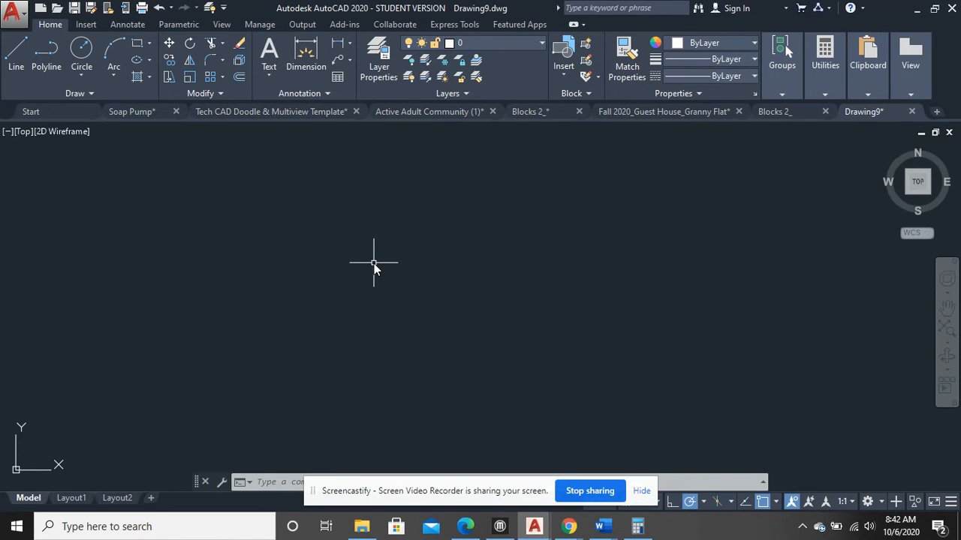
text(dl)
text(ms)
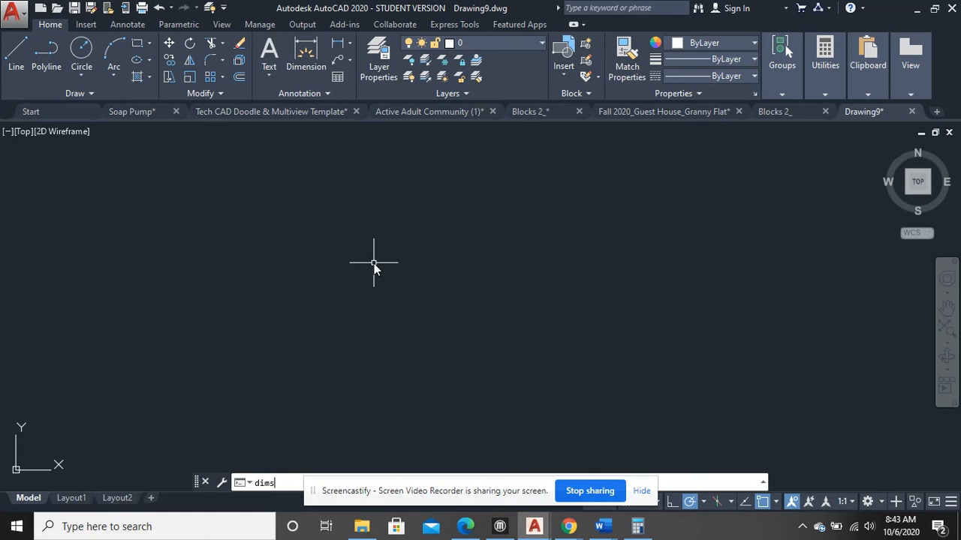
text(t)
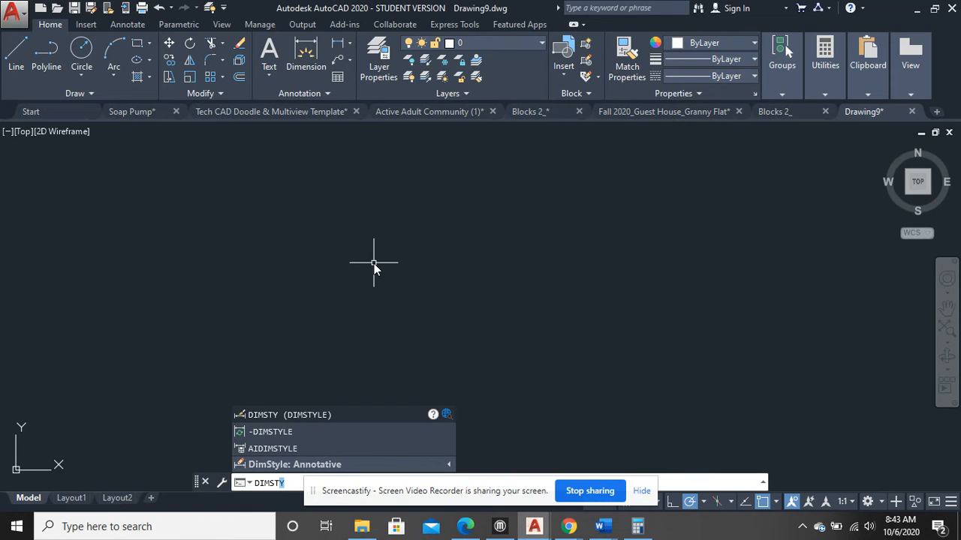
key(Return)
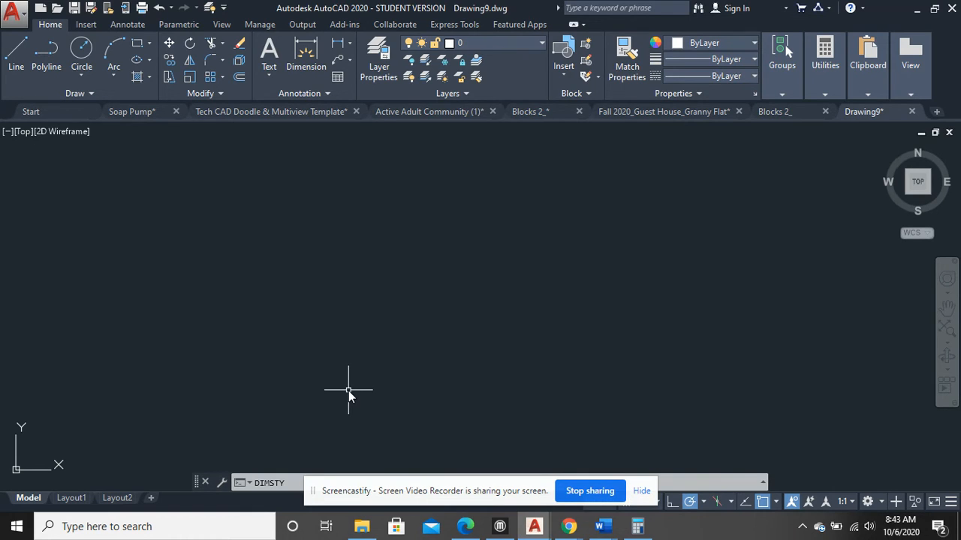
text(dimst)
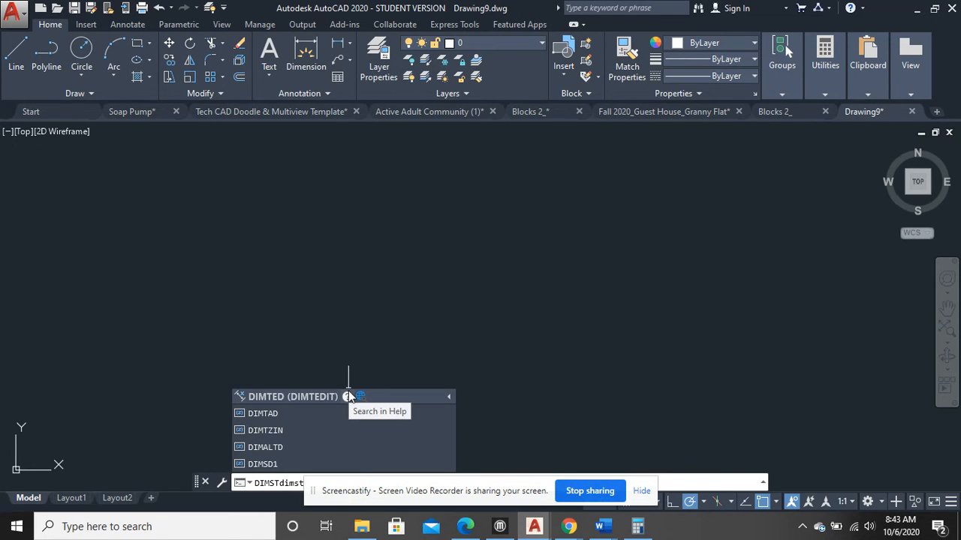
key(Escape)
key(Escape)
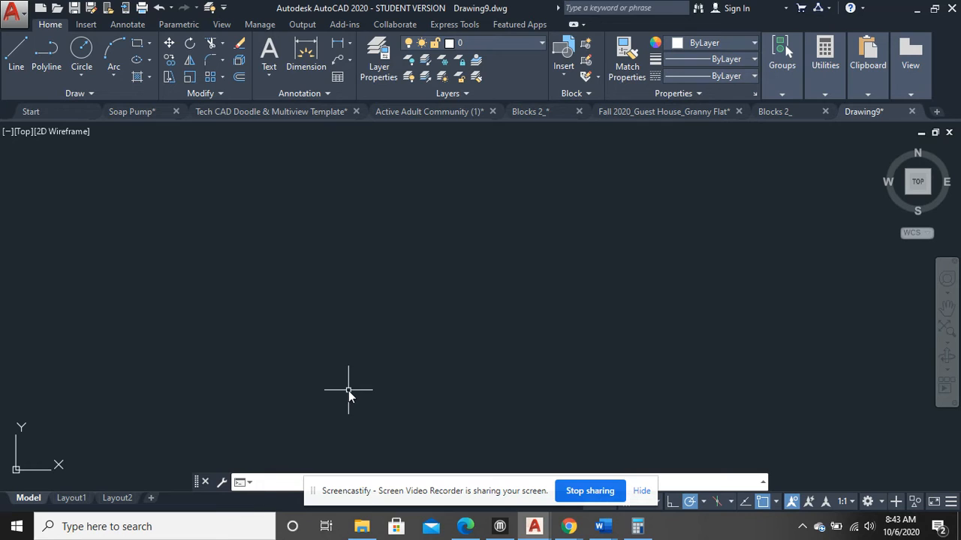
Modify the Standard dimension style so its linear dimensions use Architectural units with a precision of 0'-0 1/2".
text(dims)
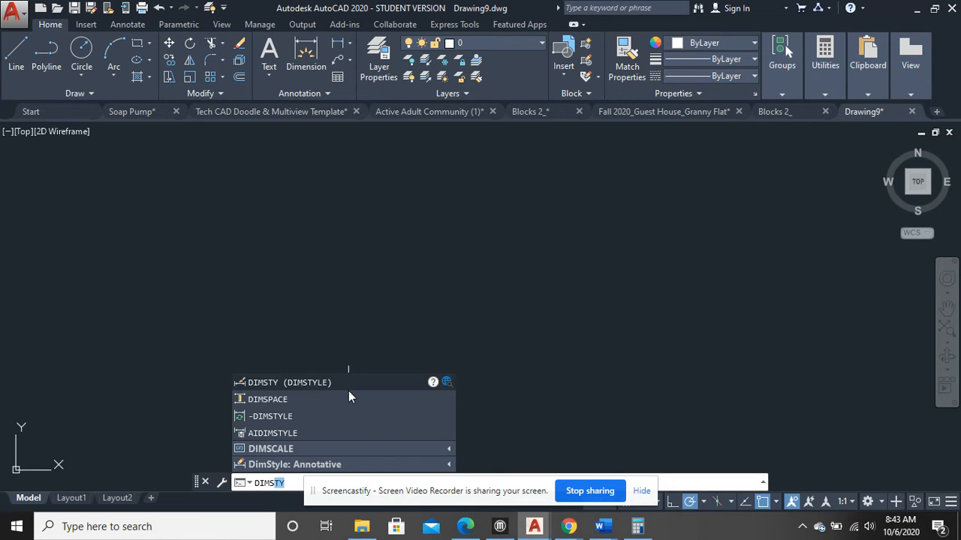
click(299, 381)
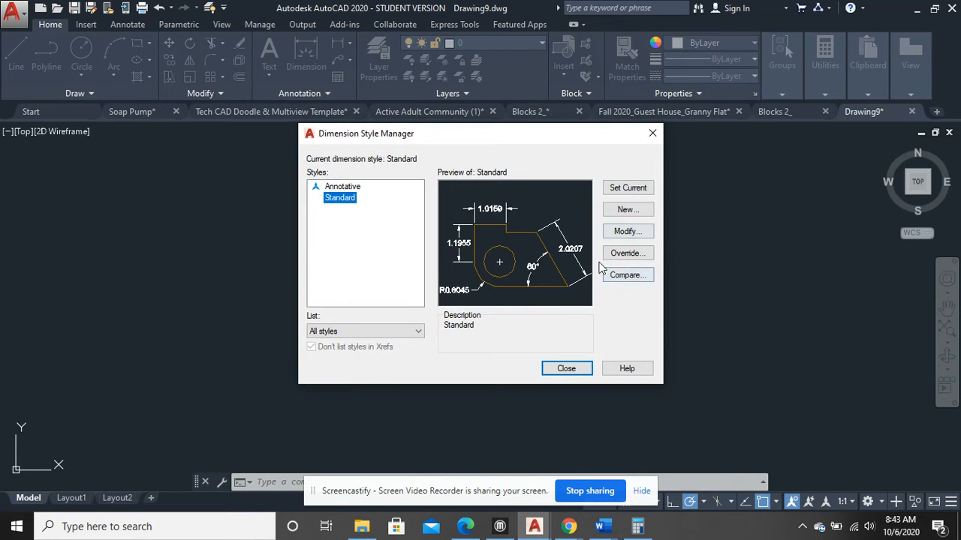
click(623, 232)
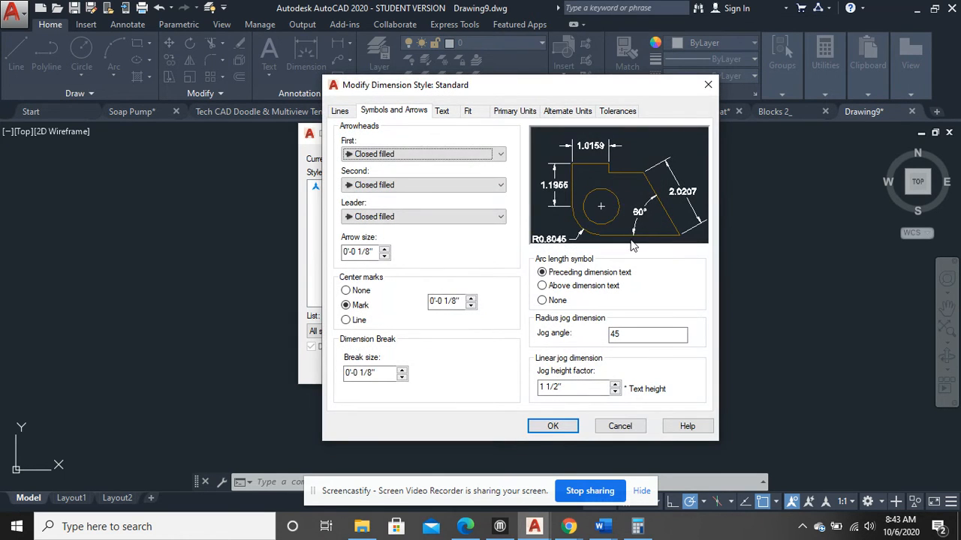
click(443, 113)
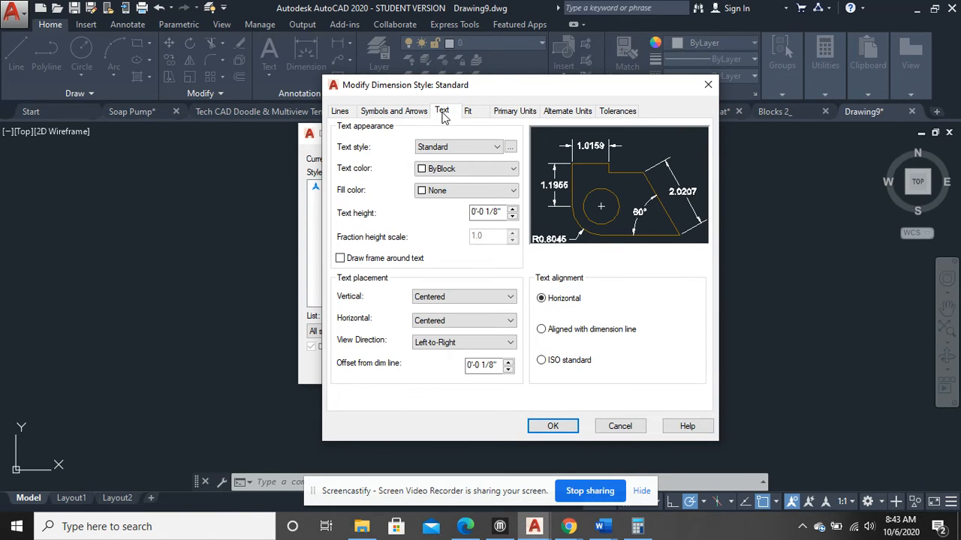
click(512, 113)
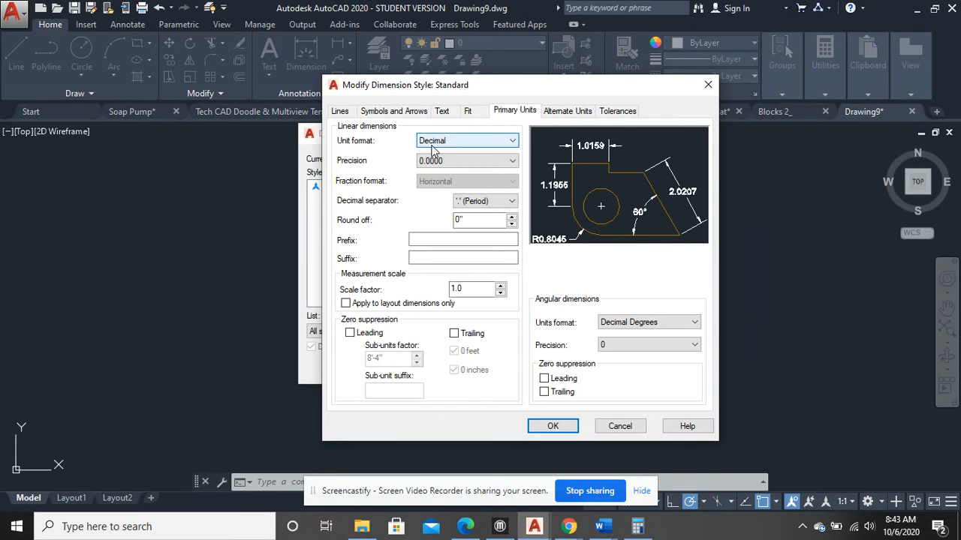
click(475, 143)
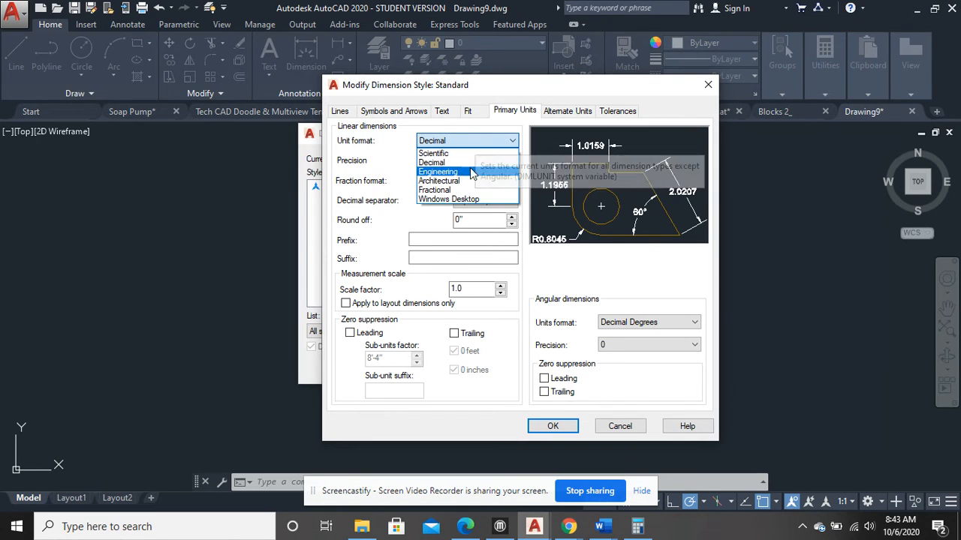
click(451, 182)
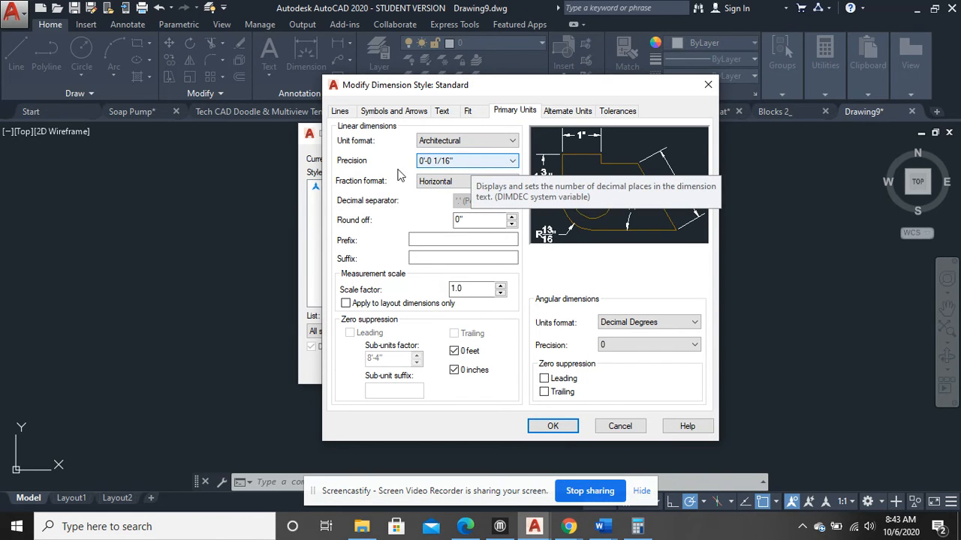
click(481, 161)
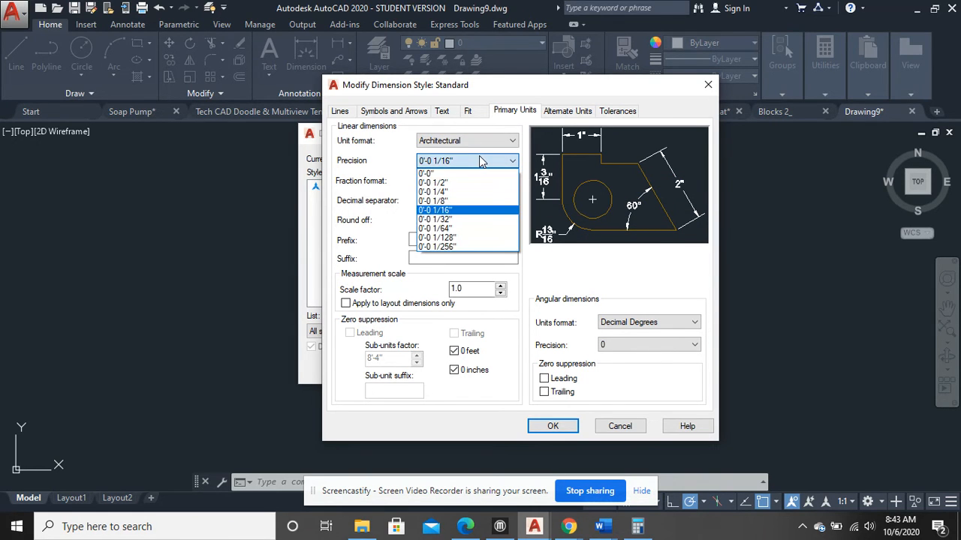
click(469, 183)
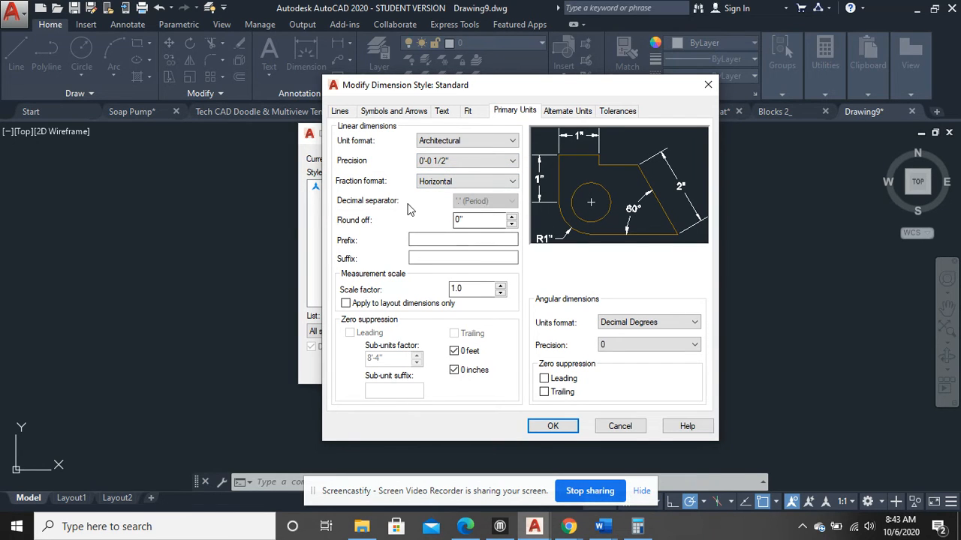
Set the fraction format of the linear dimensions to Diagonal and check the dimension fit options.
click(451, 188)
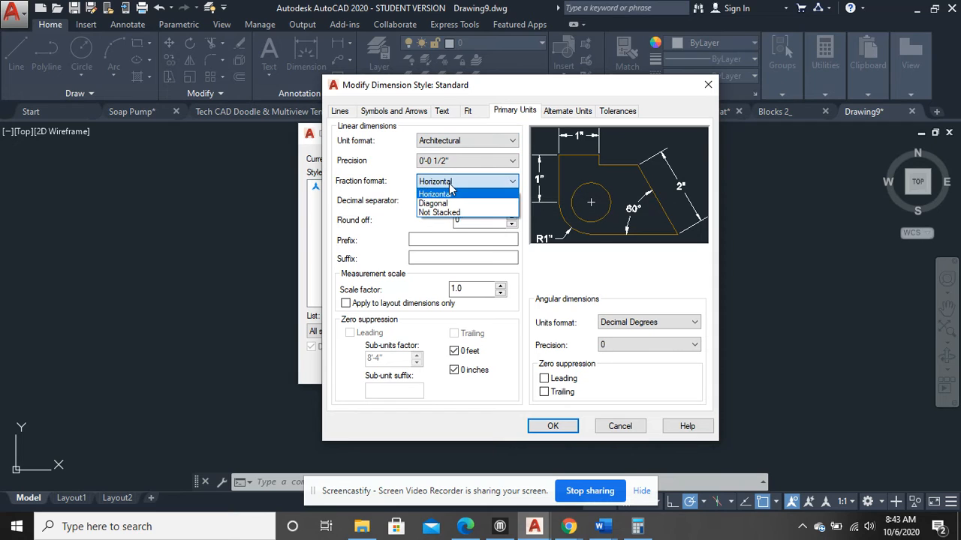
click(449, 203)
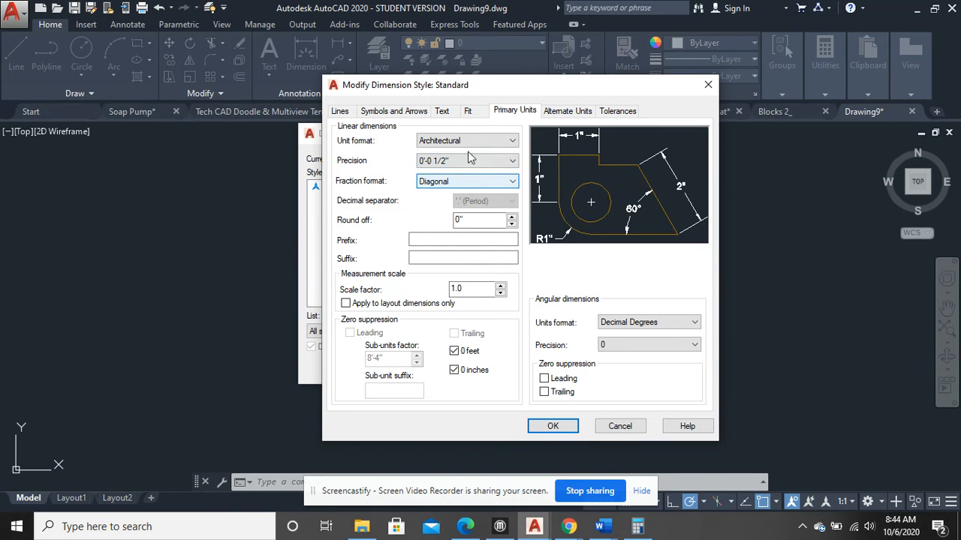
click(468, 111)
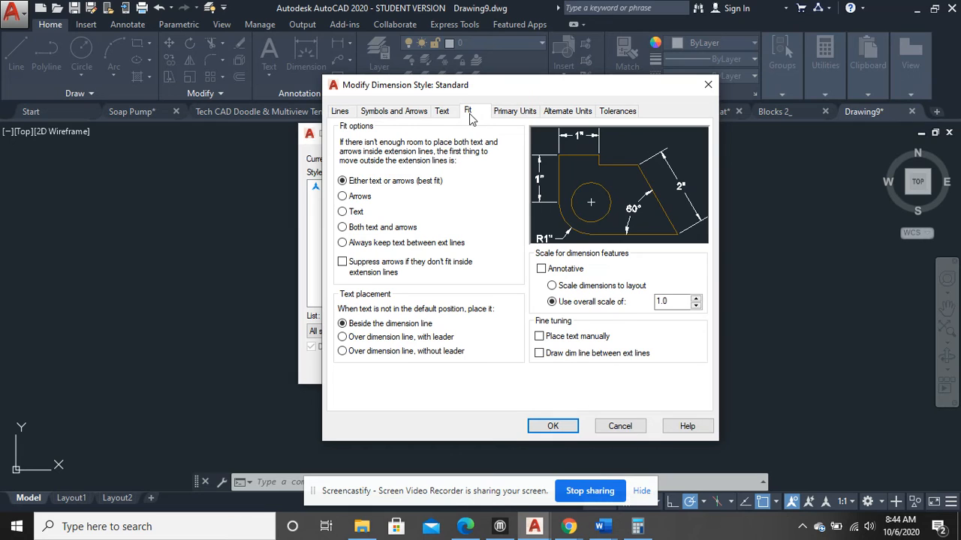
Set the dimension text height to 4" and the text offset from the dimension line to 2".
click(443, 111)
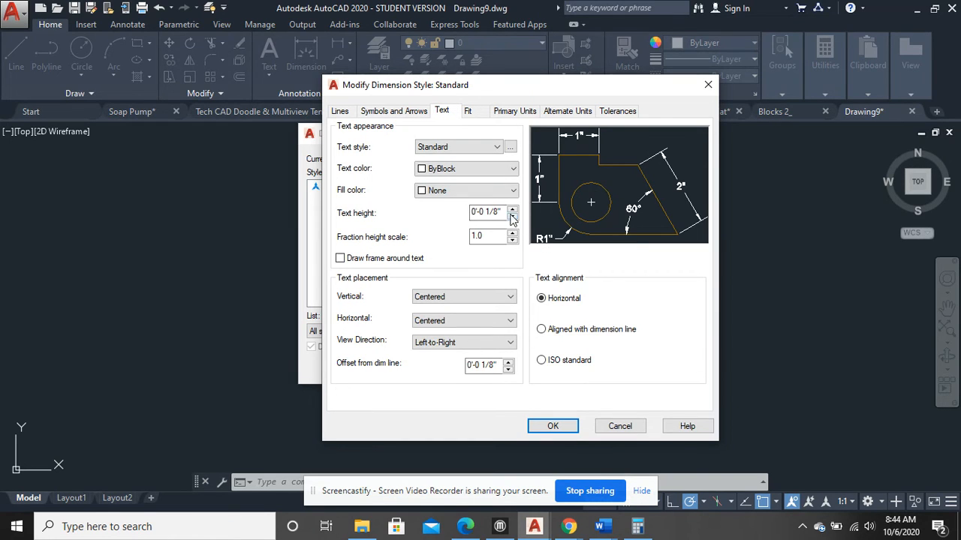
drag(499, 214, 473, 214)
text(4)
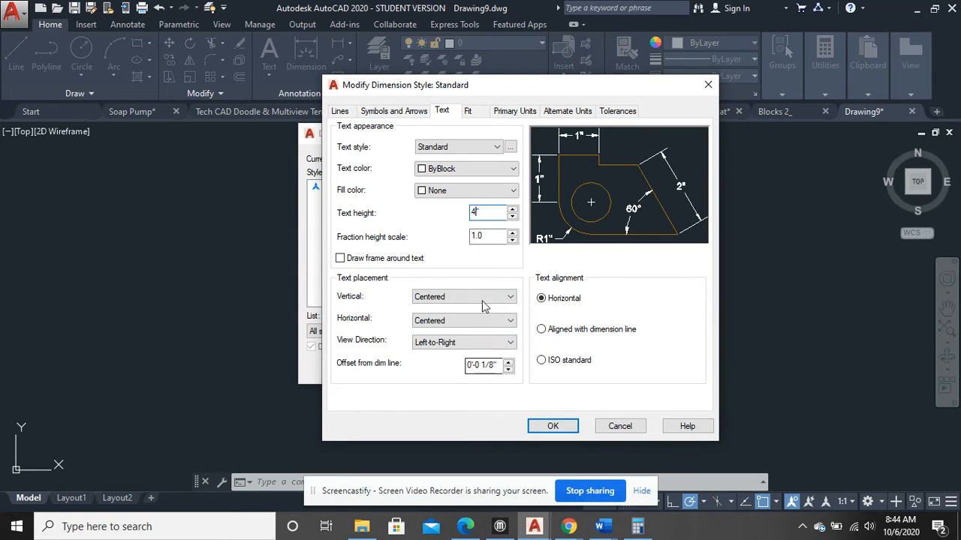
click(485, 365)
text(2)
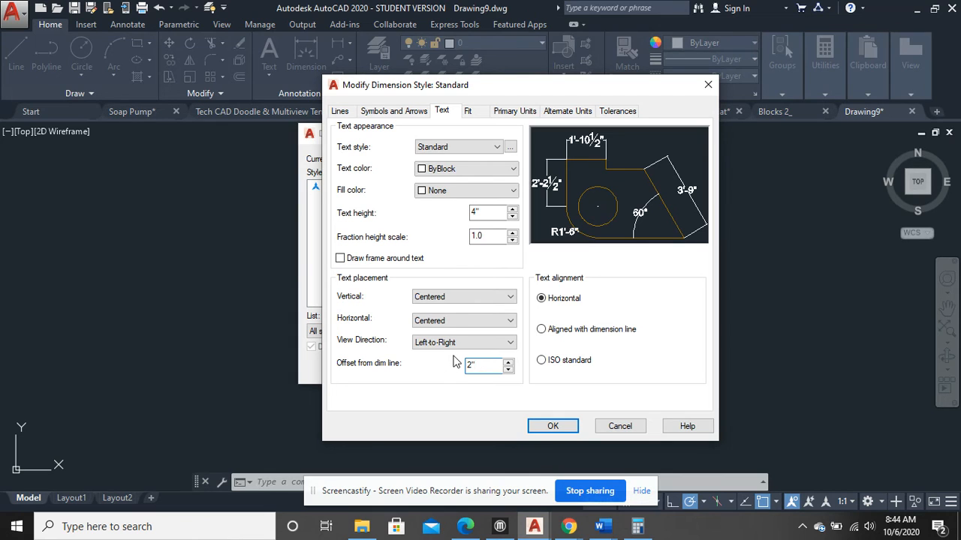
Set the first and second arrowheads to Architectural tick, keeping Closed filled for the leader.
click(402, 109)
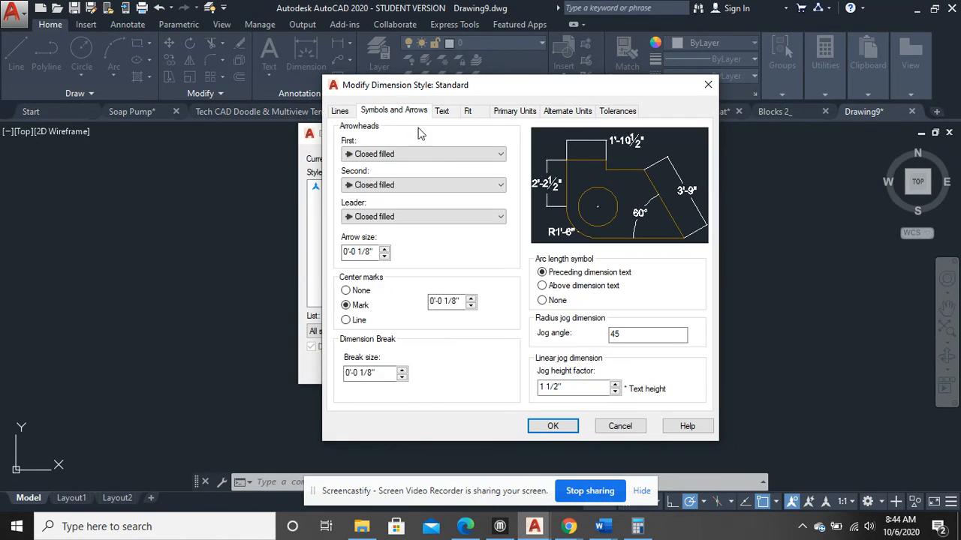
click(501, 154)
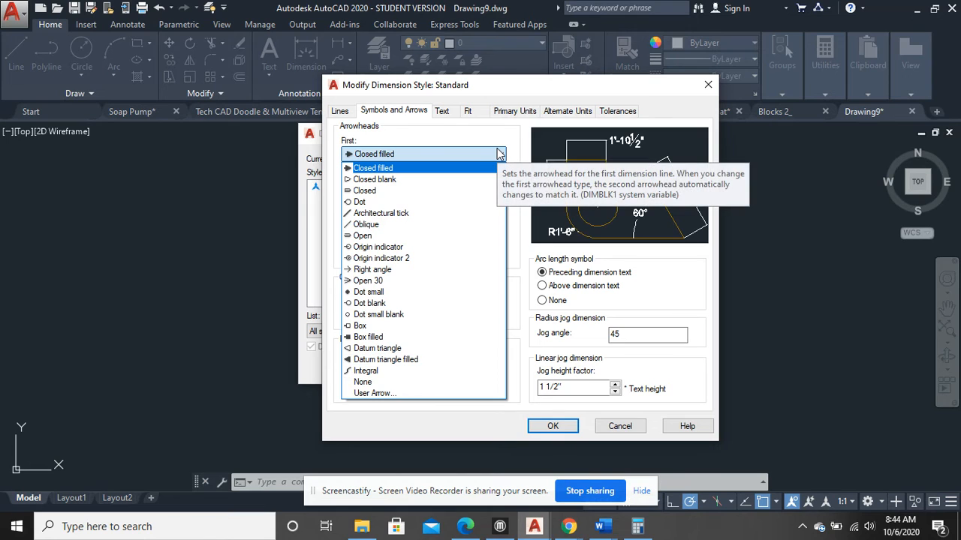
click(377, 214)
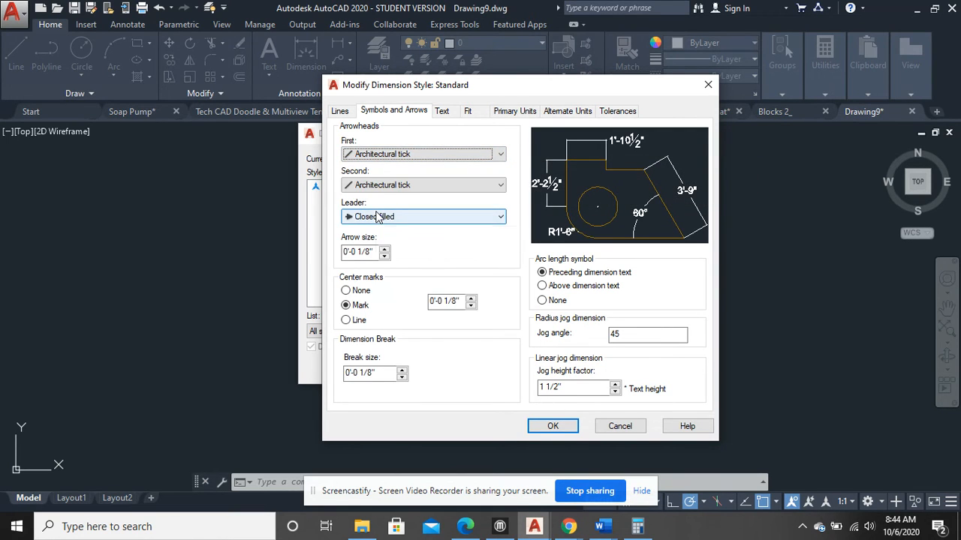
click(452, 155)
click(404, 168)
click(413, 155)
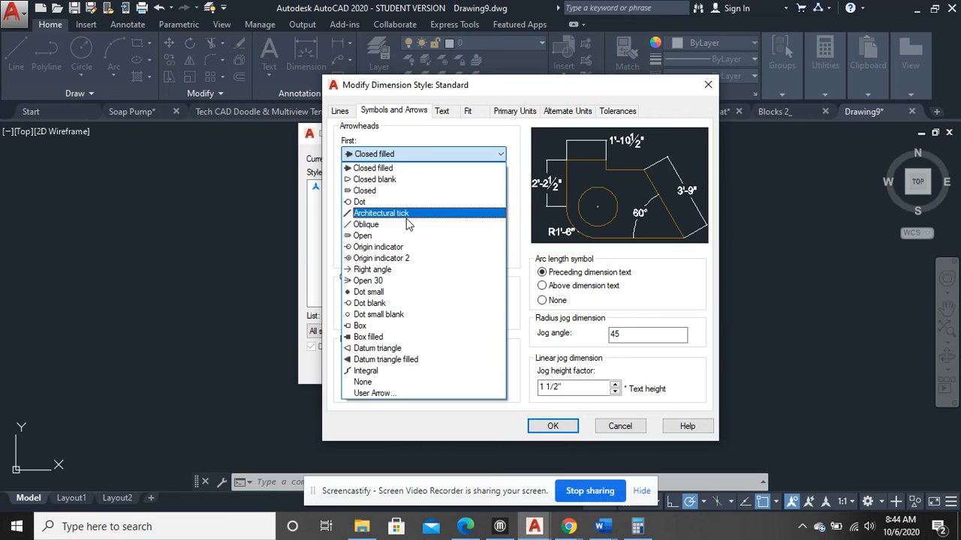
click(408, 215)
click(405, 216)
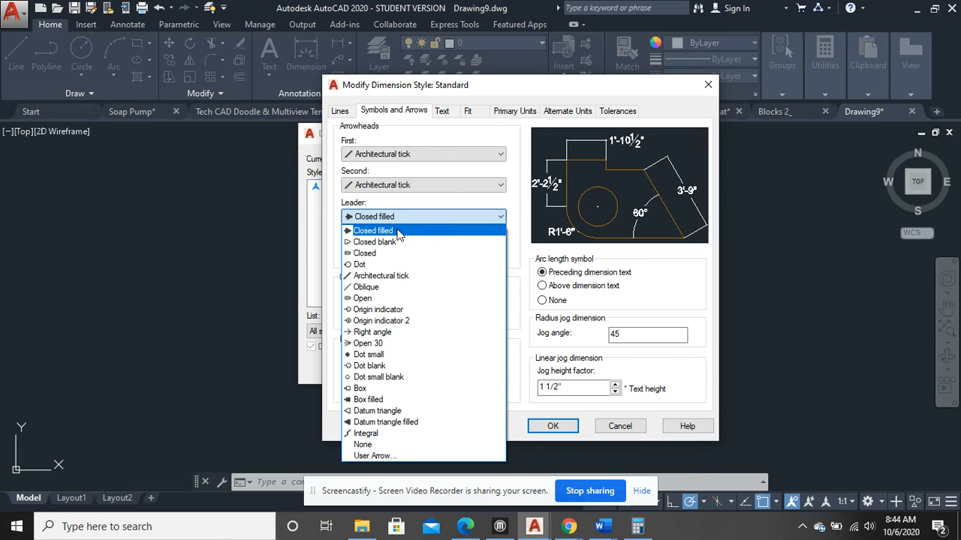
click(406, 215)
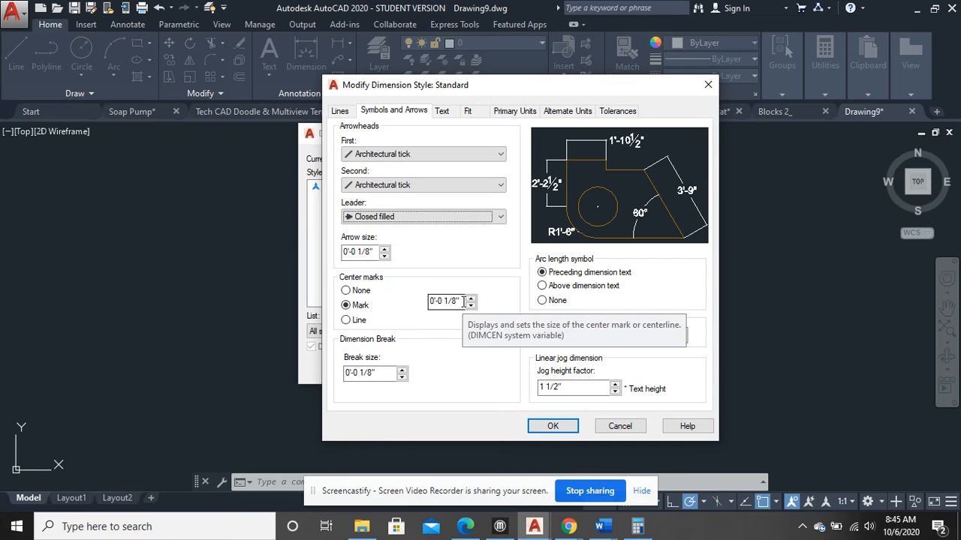
Set the arrow size, center mark size and dimension break size to 1" each.
drag(373, 254, 341, 255)
text(1)
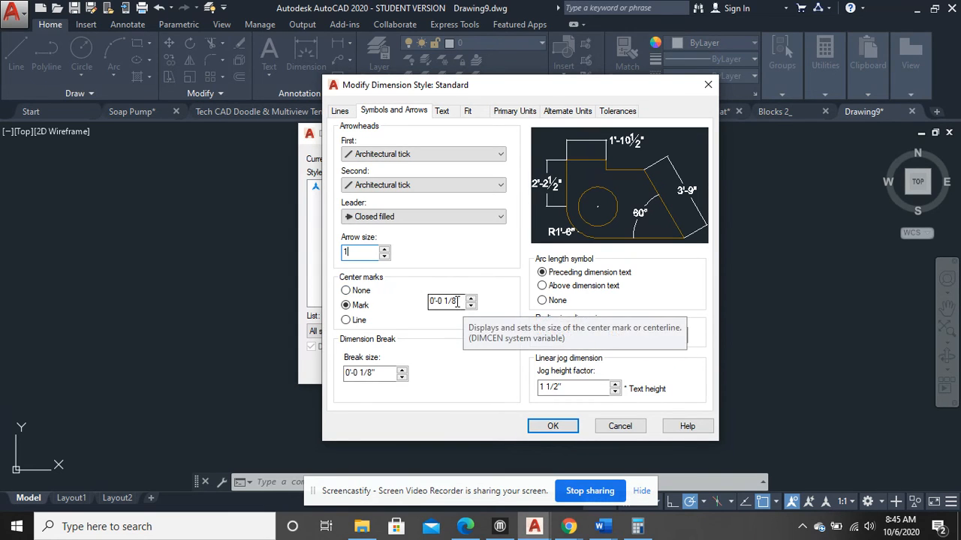
drag(464, 302, 377, 303)
text(1)
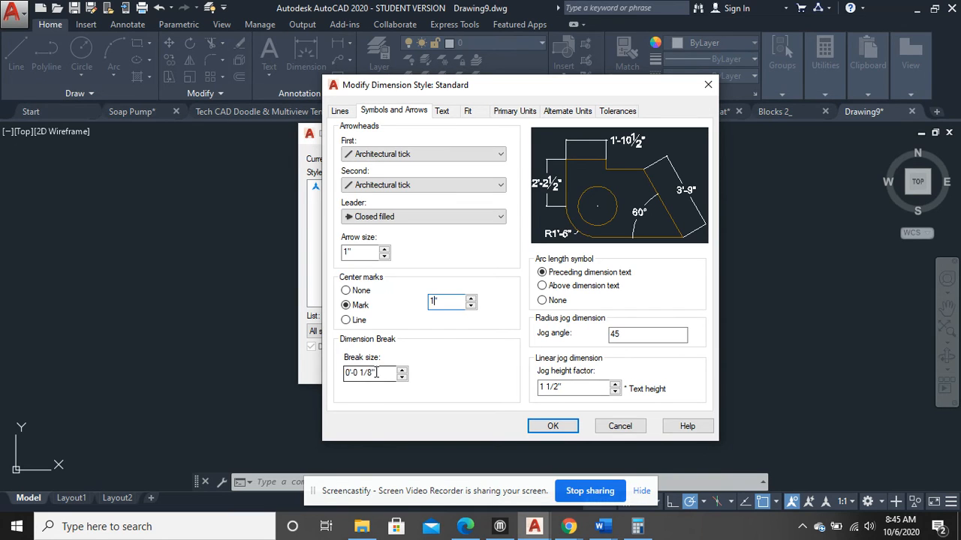
drag(376, 372, 339, 380)
text(1)
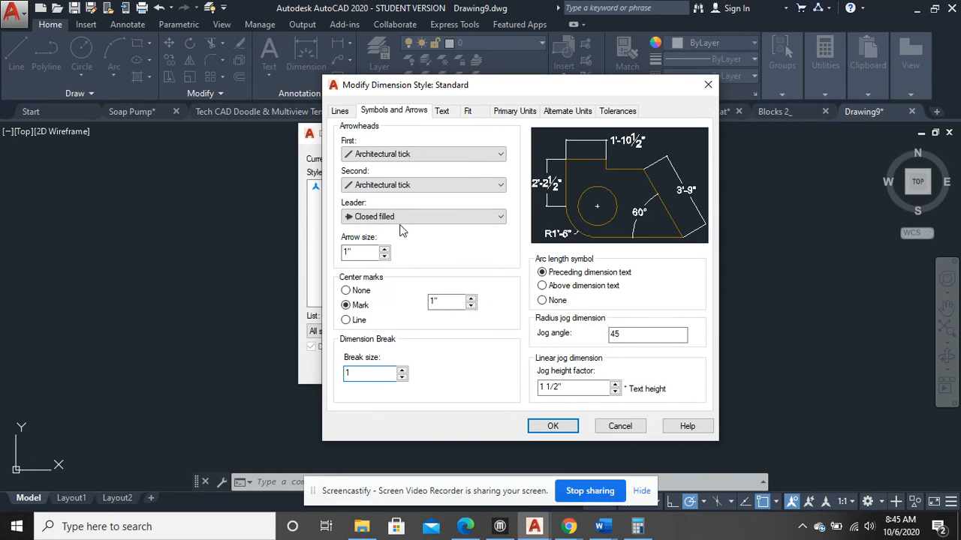
Review the text, fit and primary unit settings, accept them and make Standard the current dimension style.
click(443, 114)
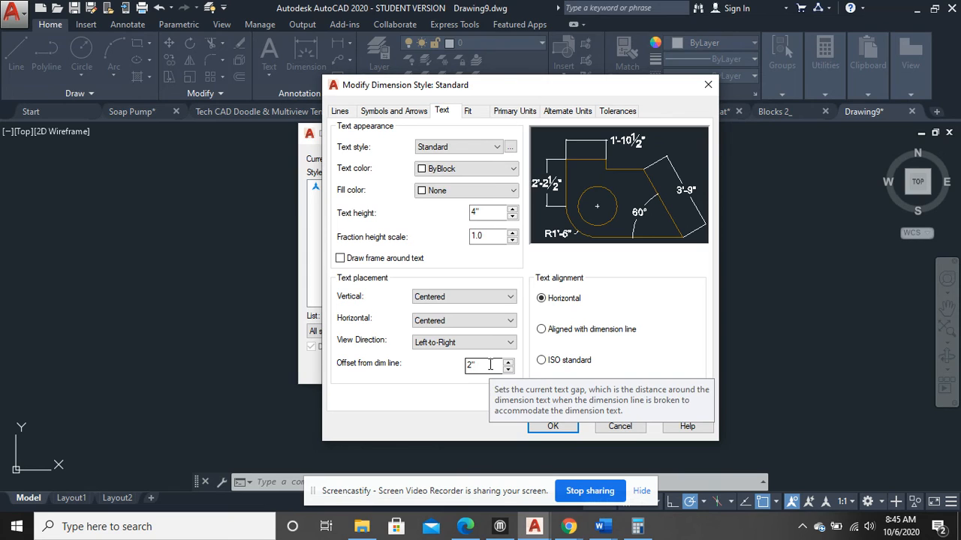
click(483, 113)
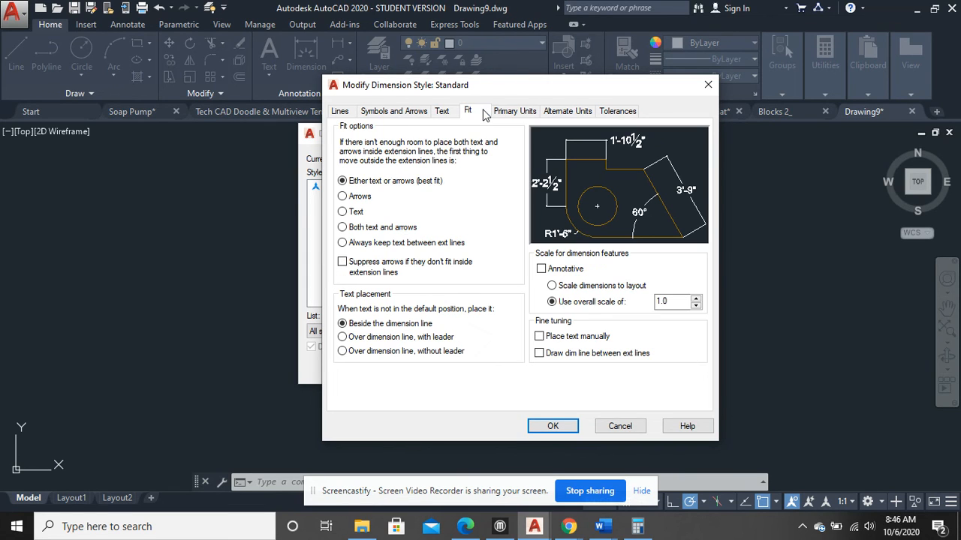
click(504, 112)
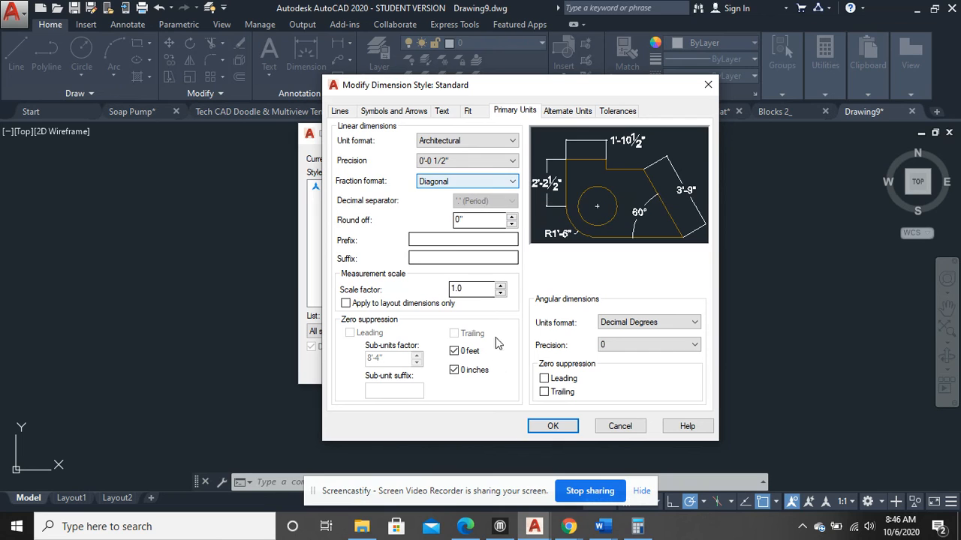
click(548, 427)
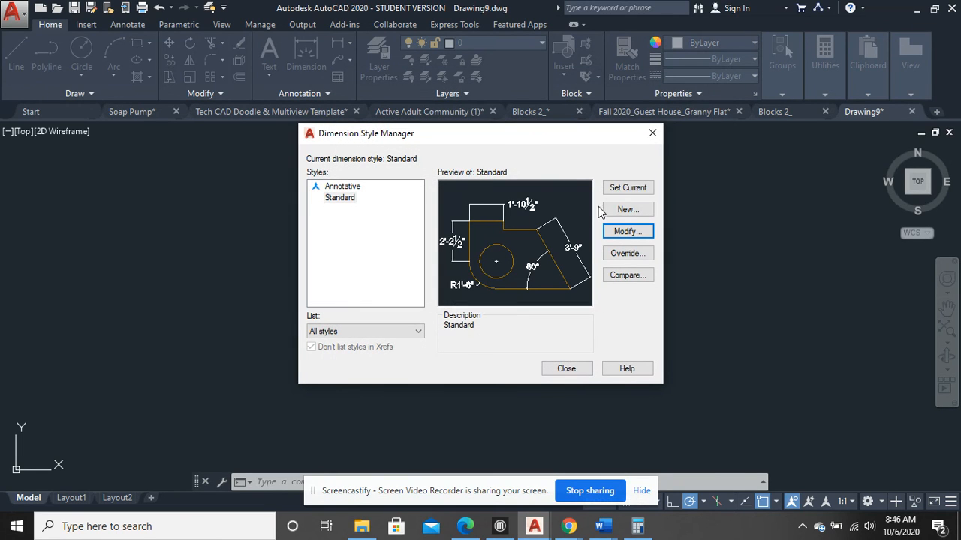
click(625, 192)
click(571, 369)
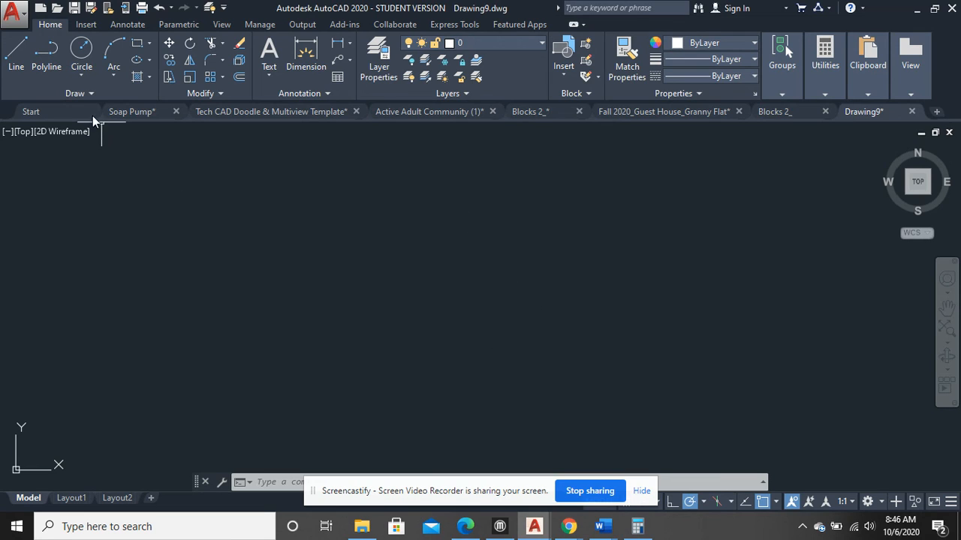
Draw a horizontal line 10" long in the empty drawing area.
click(18, 53)
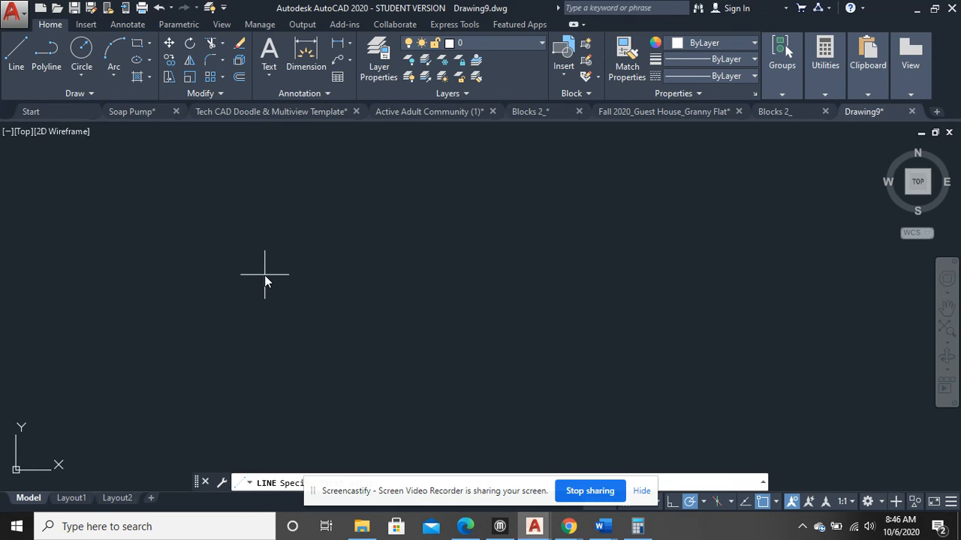
click(165, 250)
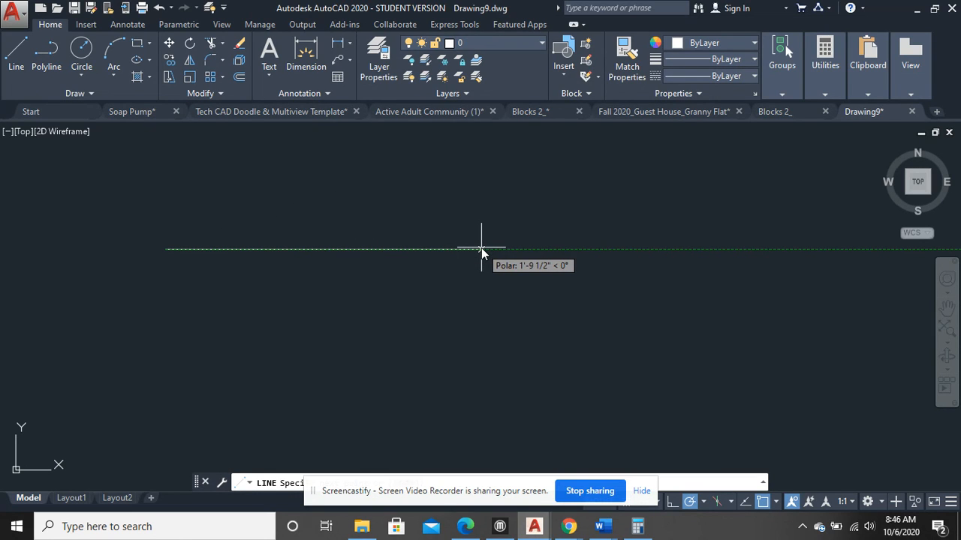
text(10)
key(Return)
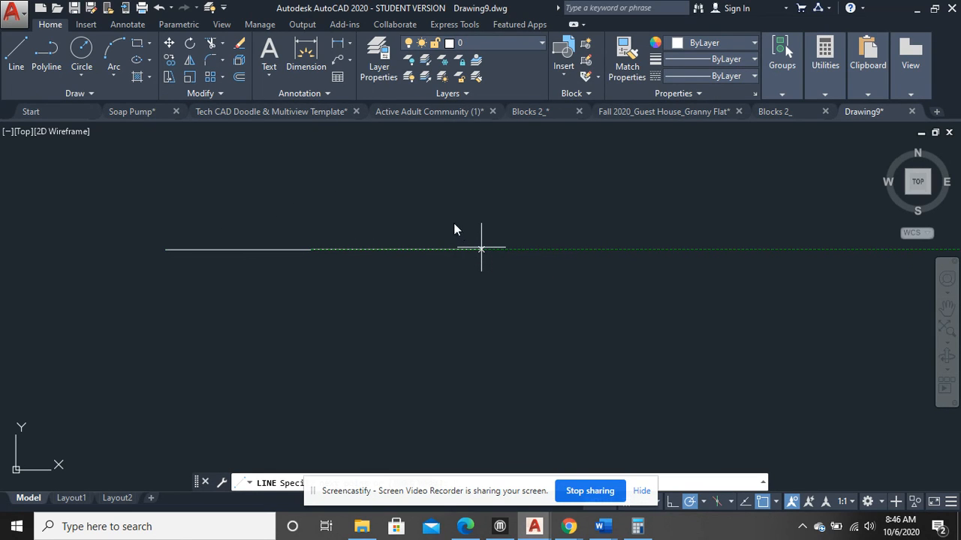
right_click(444, 178)
click(469, 186)
Draw a second horizontal line just below the 10" line, starting nearly under its left end and about twelve times as long.
right_click(413, 203)
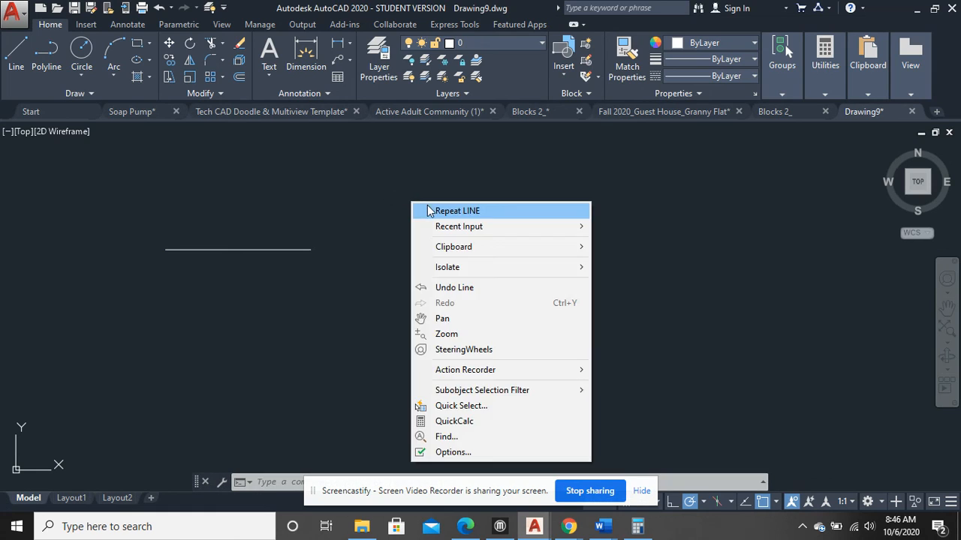
click(424, 211)
click(169, 293)
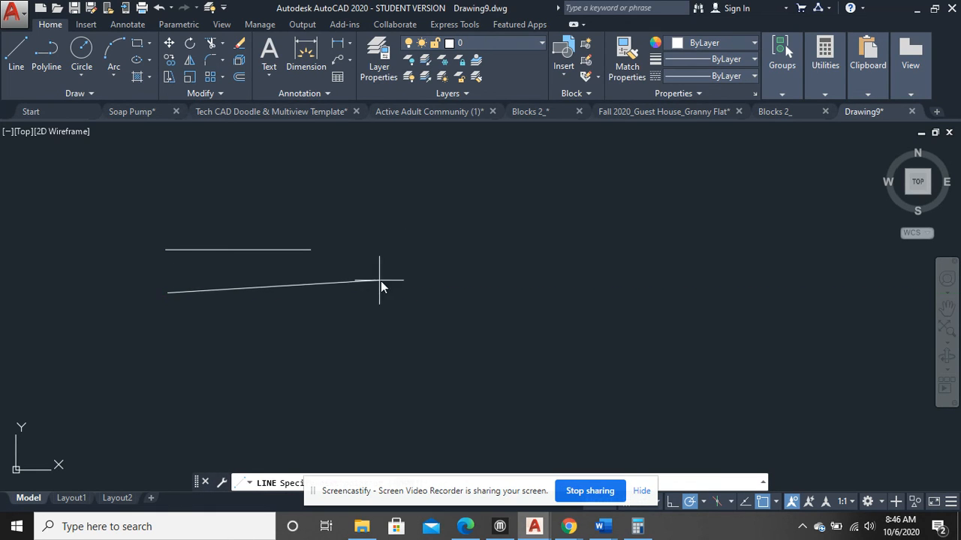
click(447, 293)
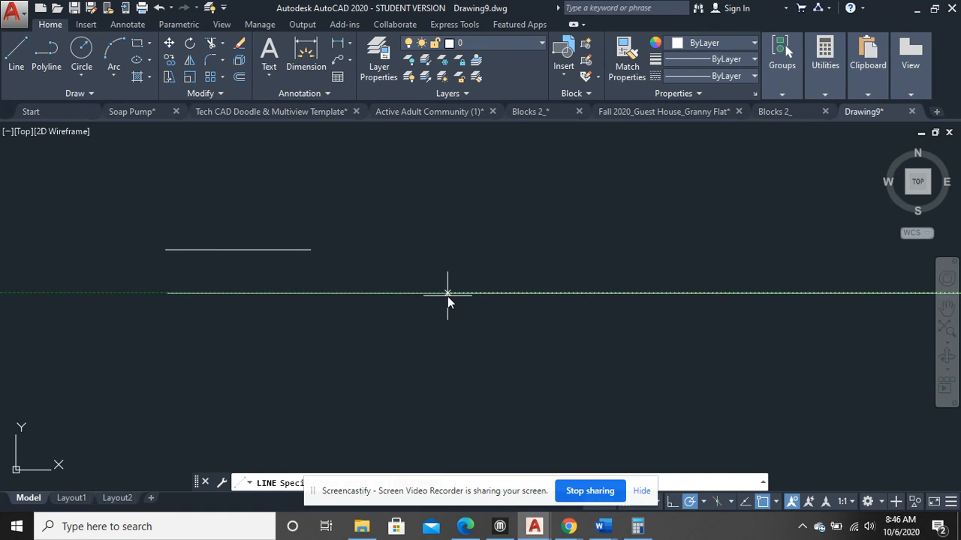
right_click(566, 171)
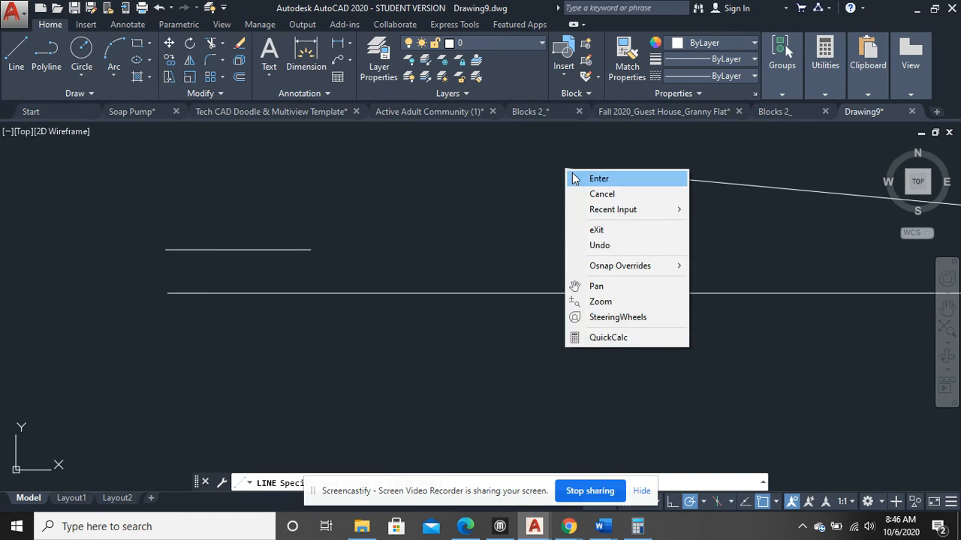
click(579, 181)
Draw a third horizontal line below the long one, nearly aligned with its left end and equally long.
scroll(579, 182, down, 2)
middle_drag(579, 187, 428, 230)
scroll(391, 228, down, 6)
scroll(426, 230, up, 4)
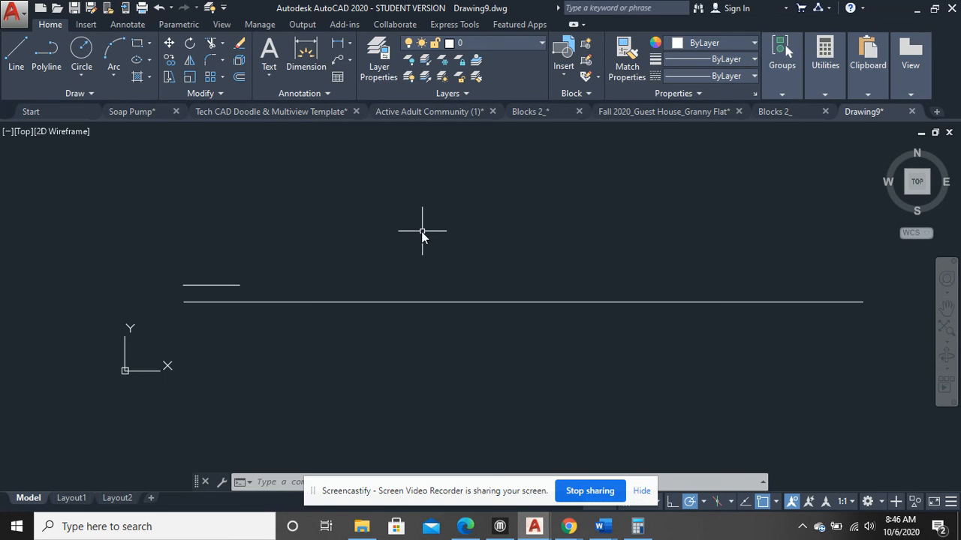
click(24, 48)
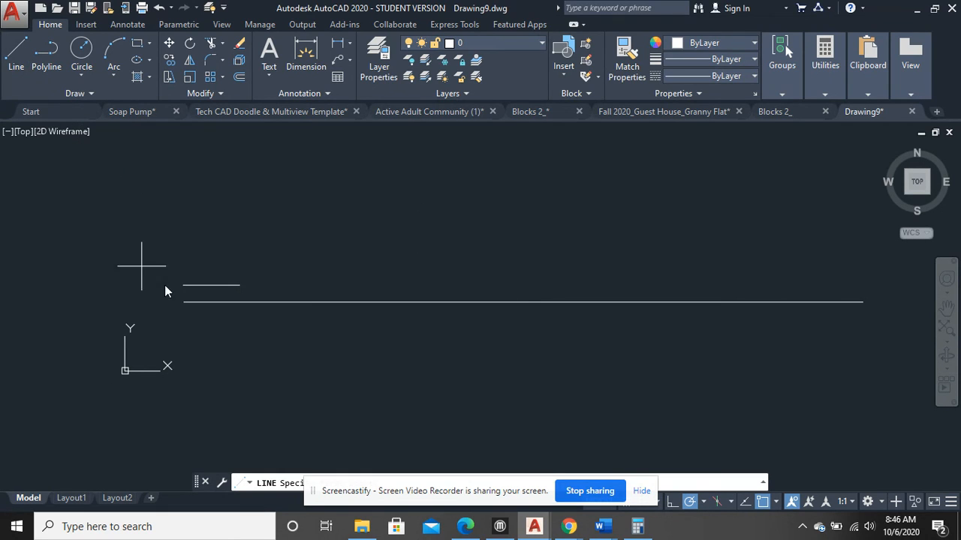
click(182, 327)
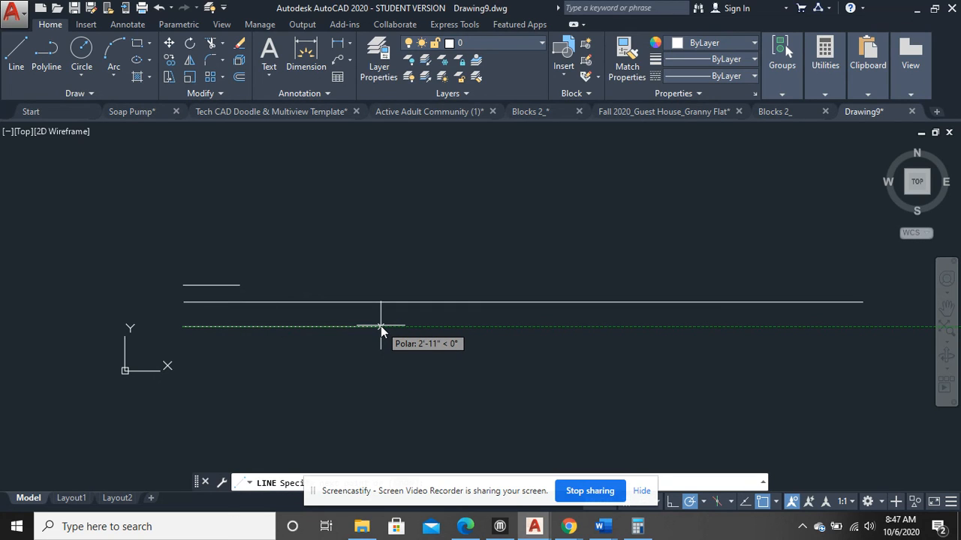
key(Return)
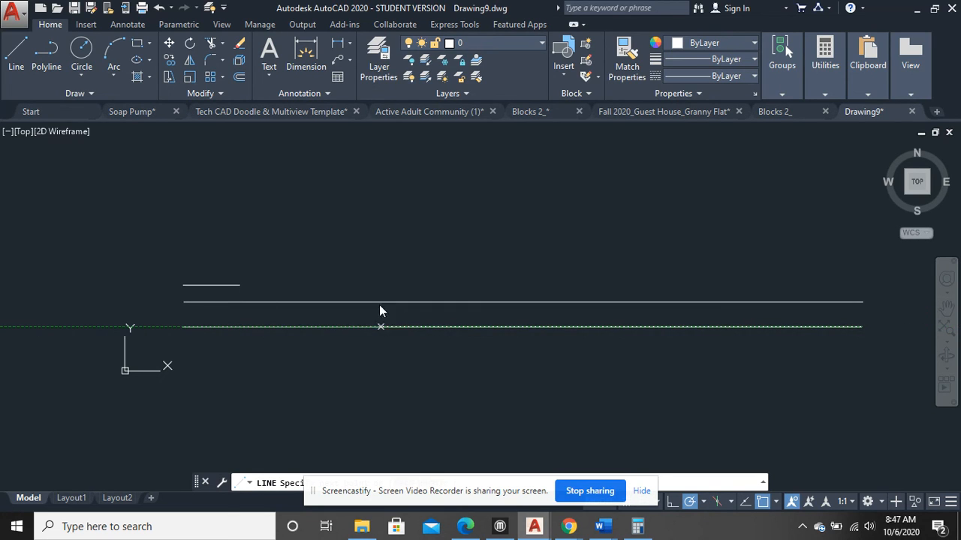
right_click(428, 205)
click(458, 213)
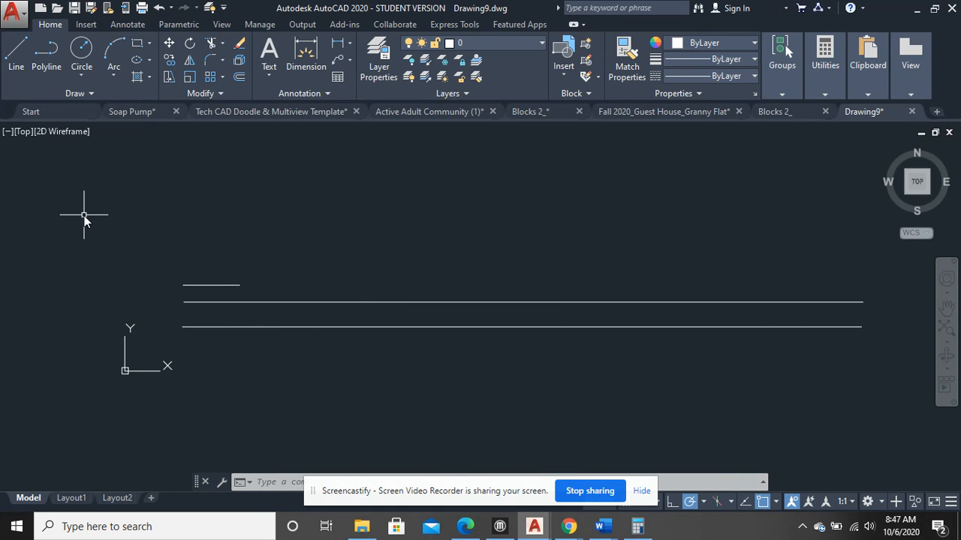